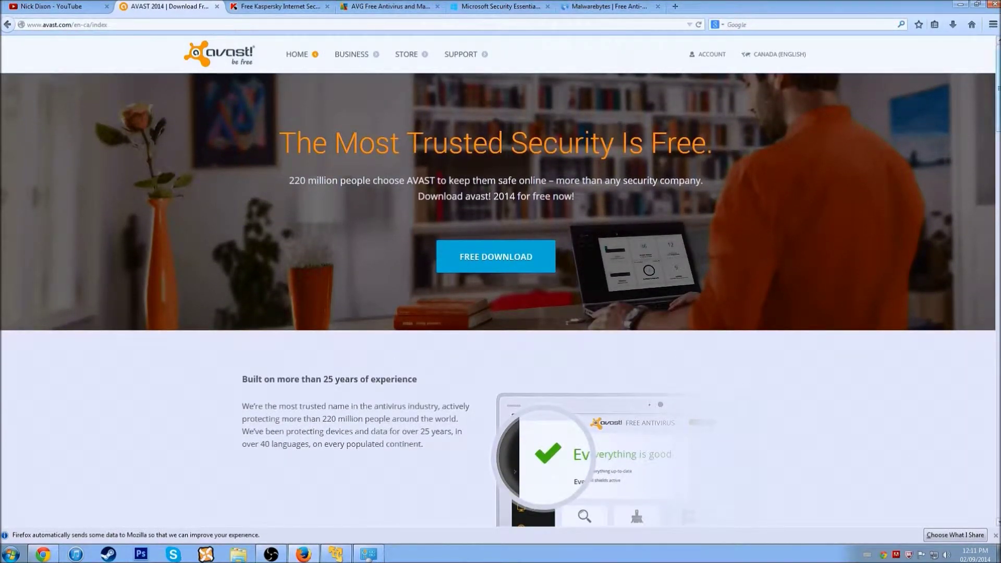
Examine the avast! home page and compare the features of Free Antivirus, Internet Security and Premier
scroll(998, 110, "down", 3)
left_click_drag(998, 113, 978, 281)
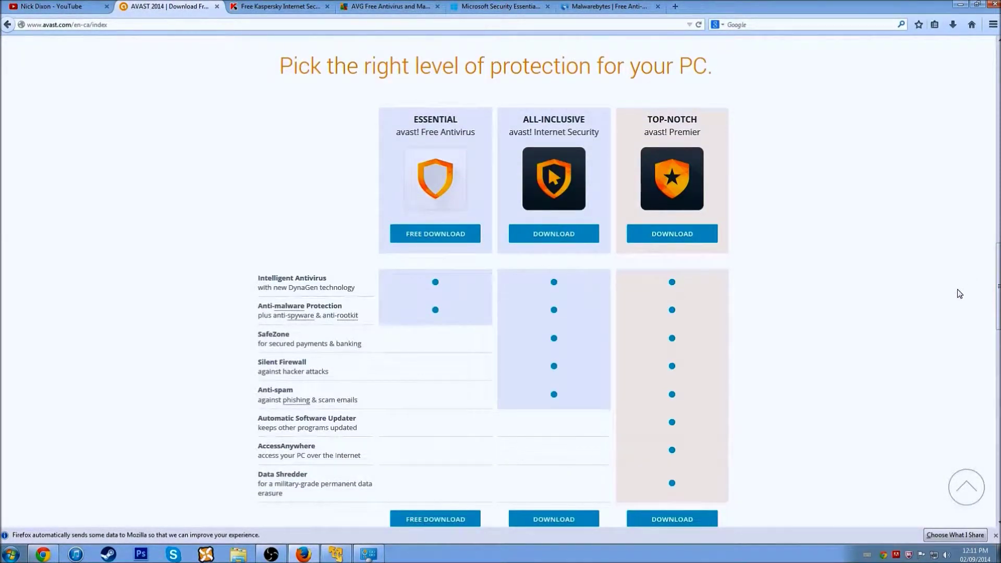
left_click_drag(997, 286, 998, 299)
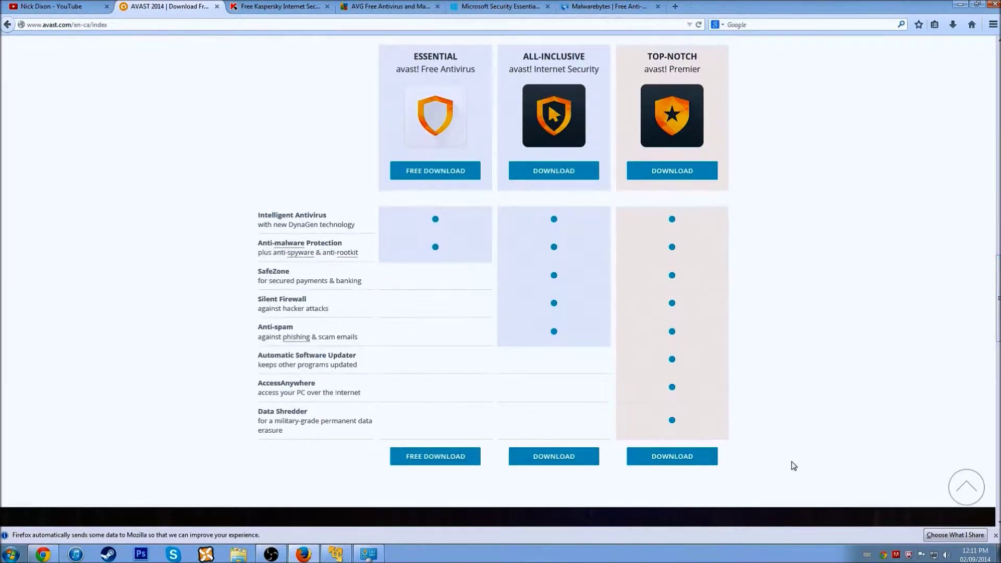
left_click_drag(998, 332, 998, 327)
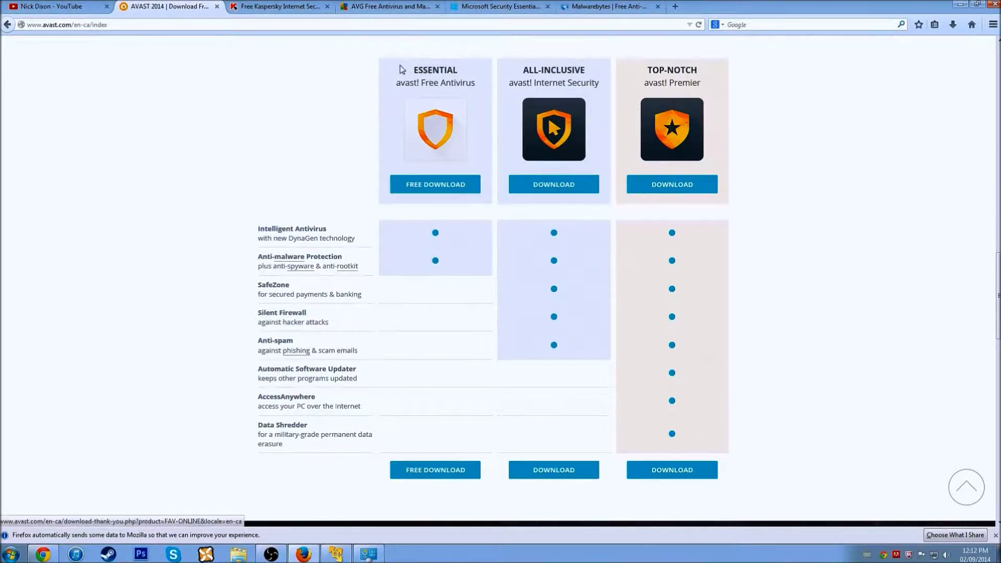
scroll(107, 248, "up", 15)
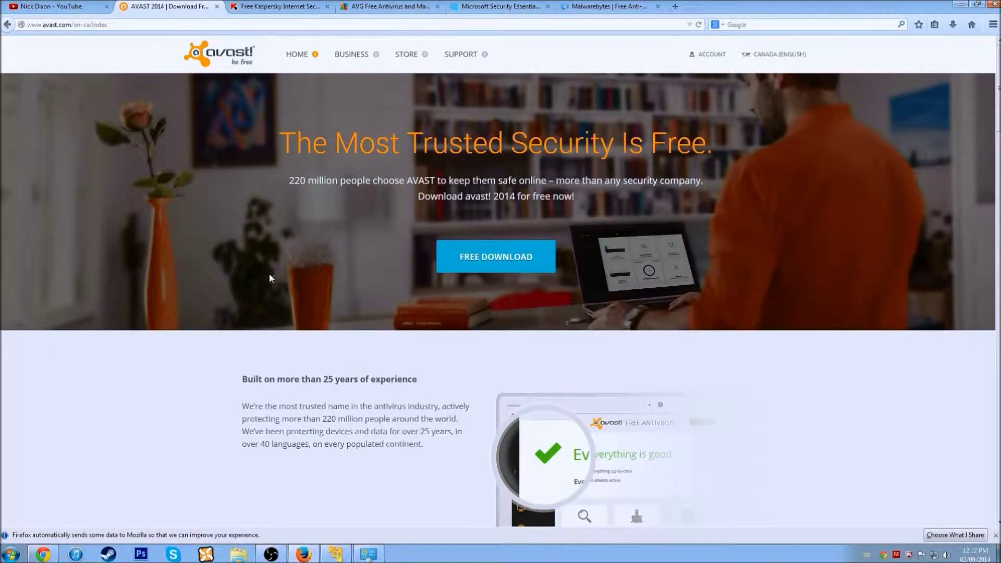
scroll(989, 154, "down", 6)
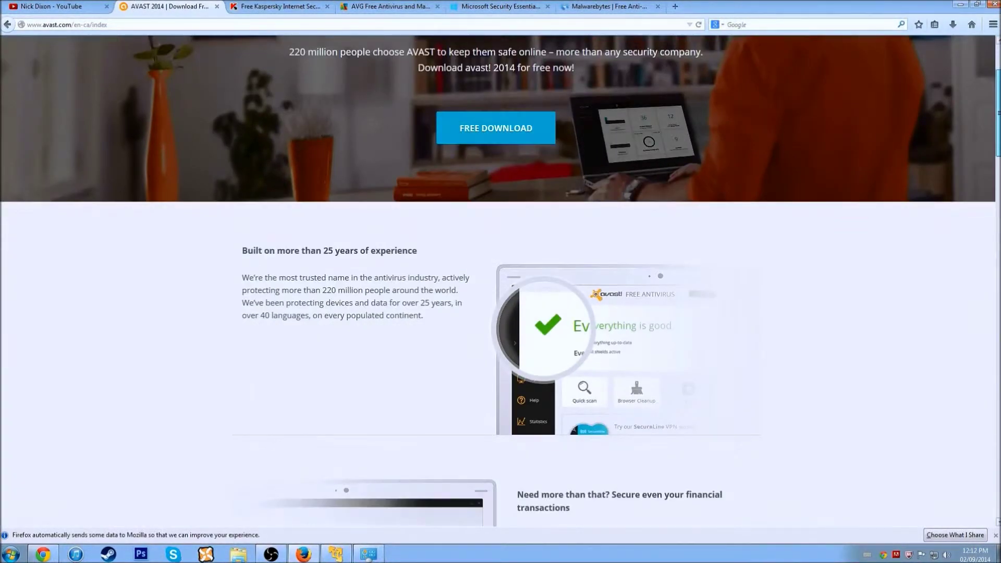
scroll(953, 199, "down", 5)
scroll(939, 224, "up", 11)
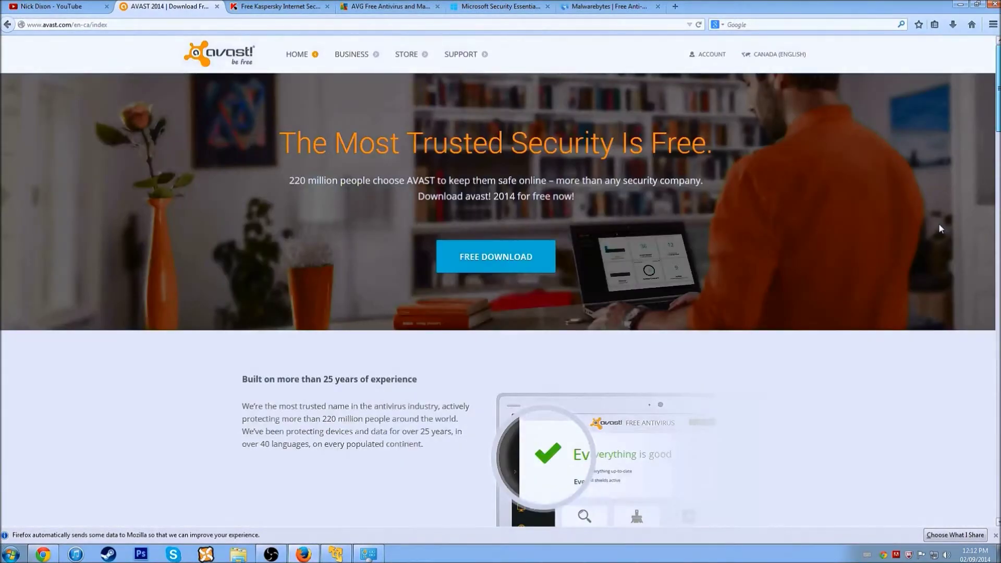
scroll(940, 225, "down", 15)
scroll(984, 270, "down", 4)
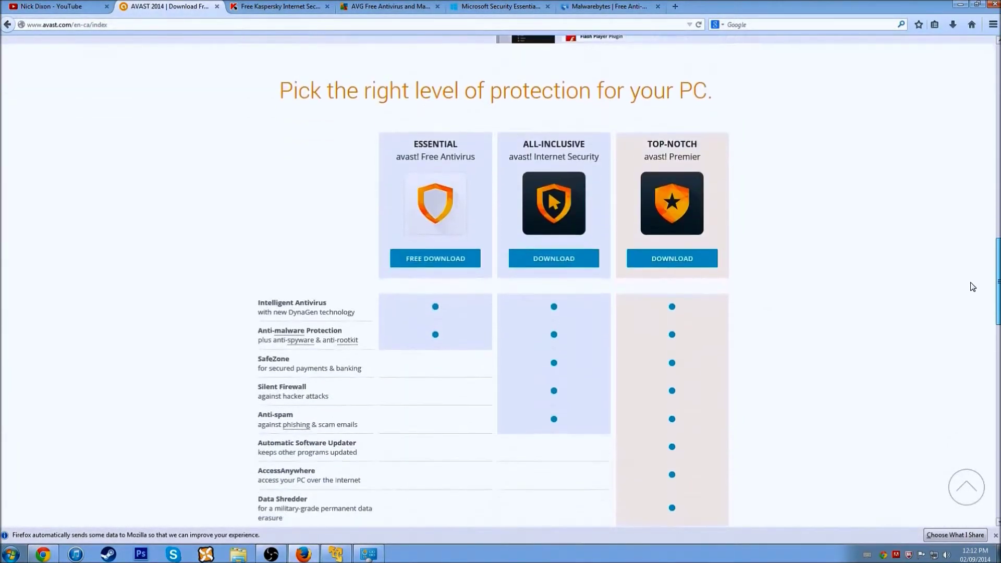
scroll(963, 190, "up", 18)
scroll(956, 237, "down", 14)
scroll(957, 246, "up", 2)
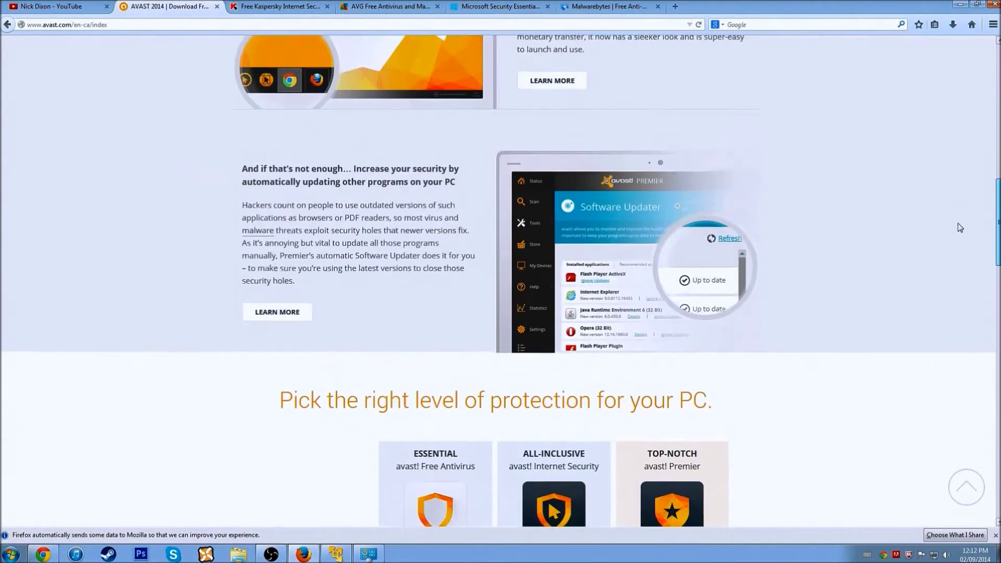
scroll(956, 258, "down", 6)
scroll(957, 284, "down", 1)
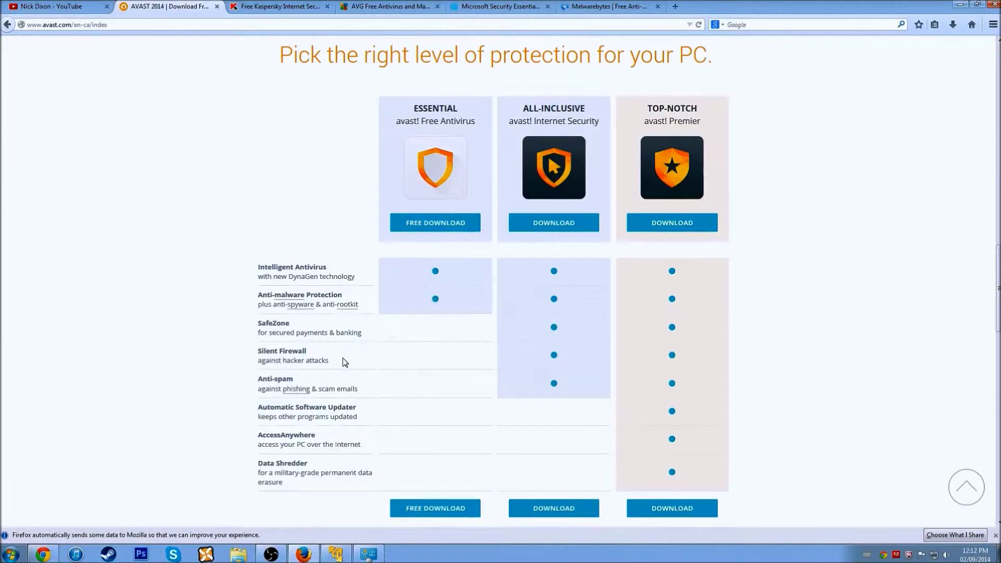
Review the protection features listed on the Kaspersky Internet Security 2015 free trial page, highlighting the bullet list
left_click(266, 5)
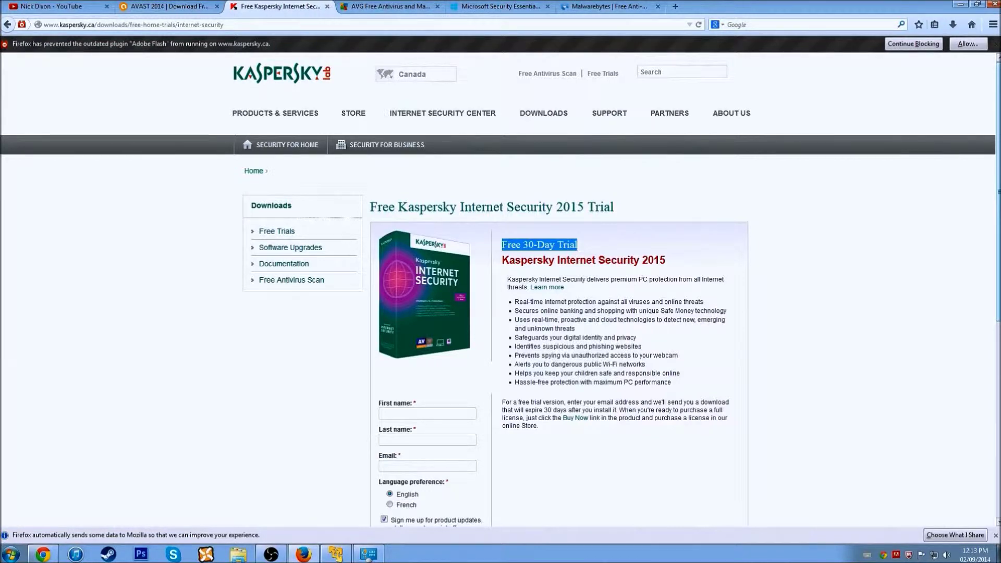
left_click_drag(709, 388, 510, 299)
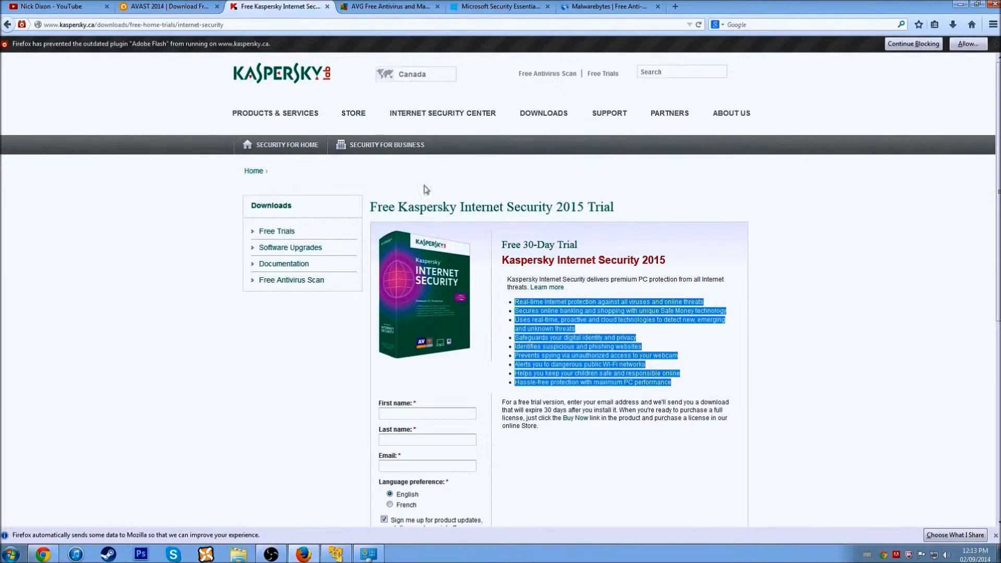
Compare the features and download options of AVG AntiVirus FREE 2014 and AVG Internet Security 2014 on the AVG page
left_click(373, 4)
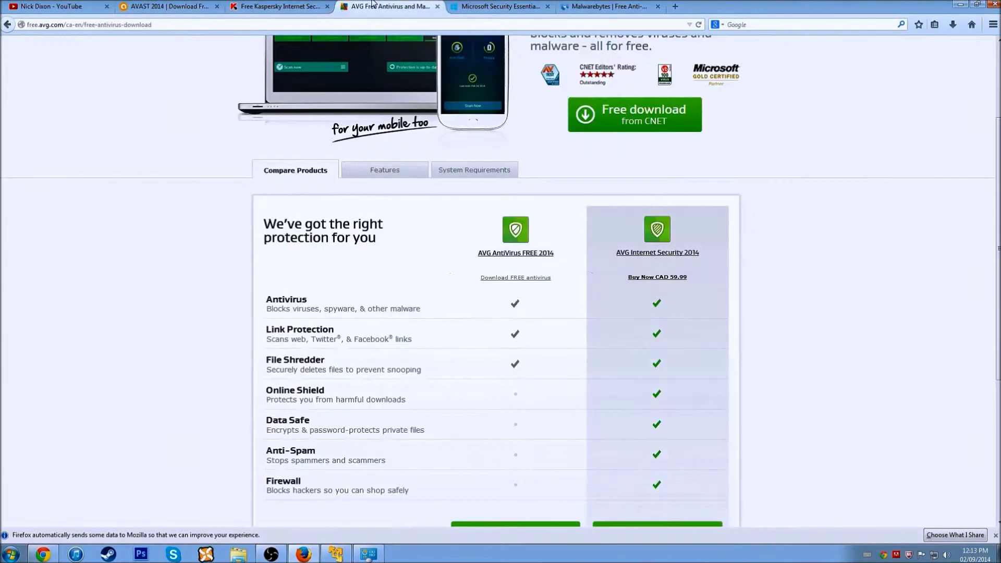
scroll(773, 328, "up", 3)
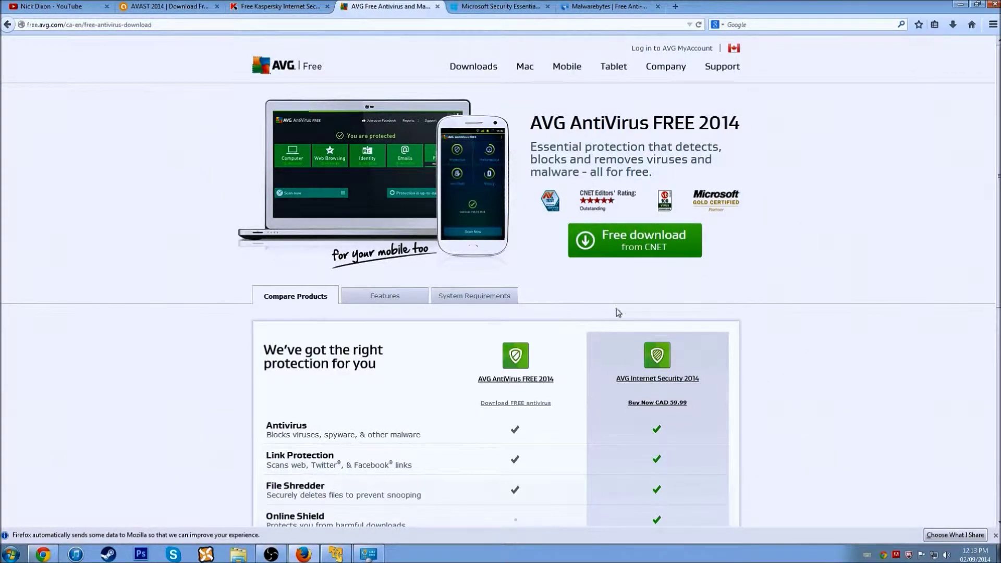
scroll(726, 280, "down", 3)
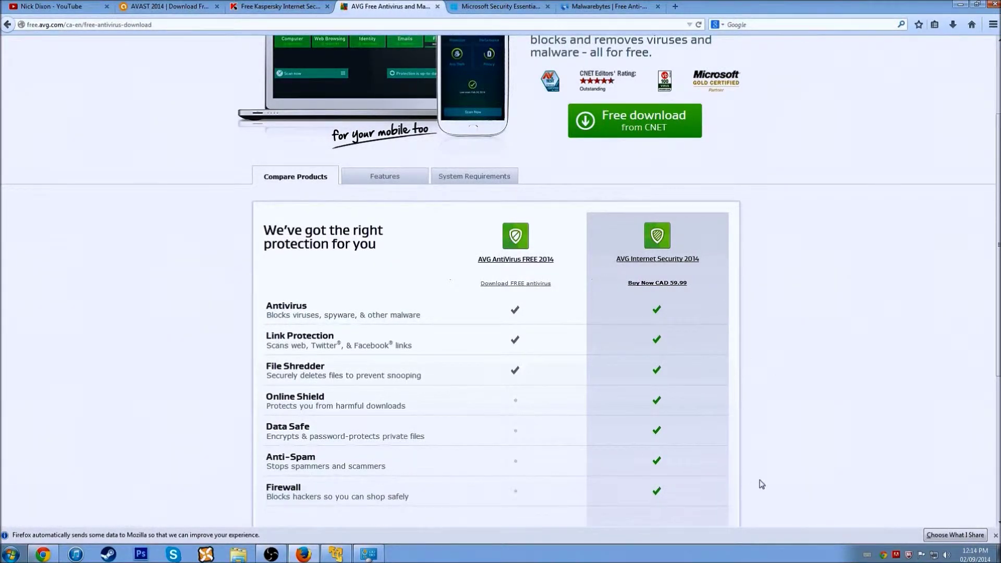
scroll(466, 397, "down", 3)
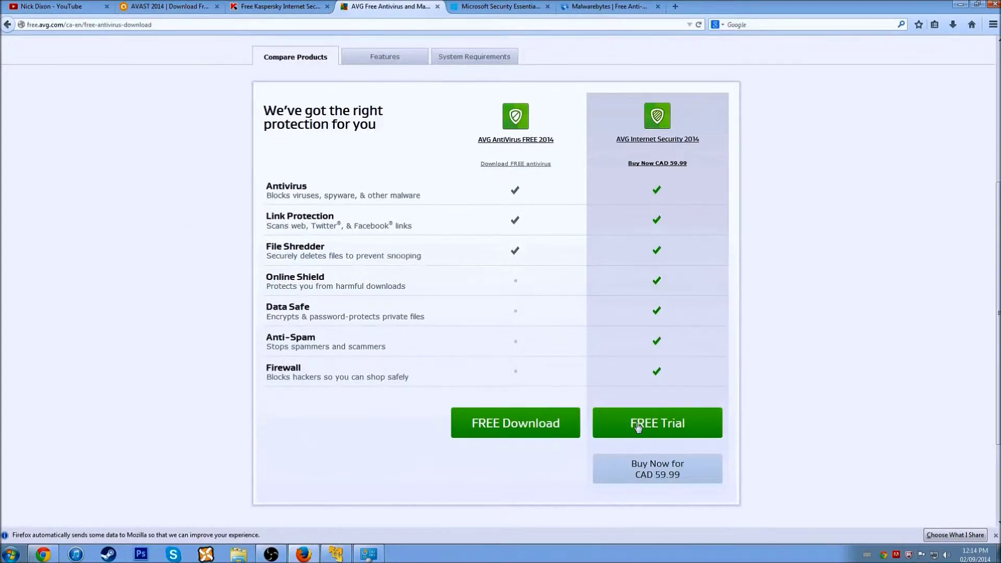
scroll(806, 393, "up", 3)
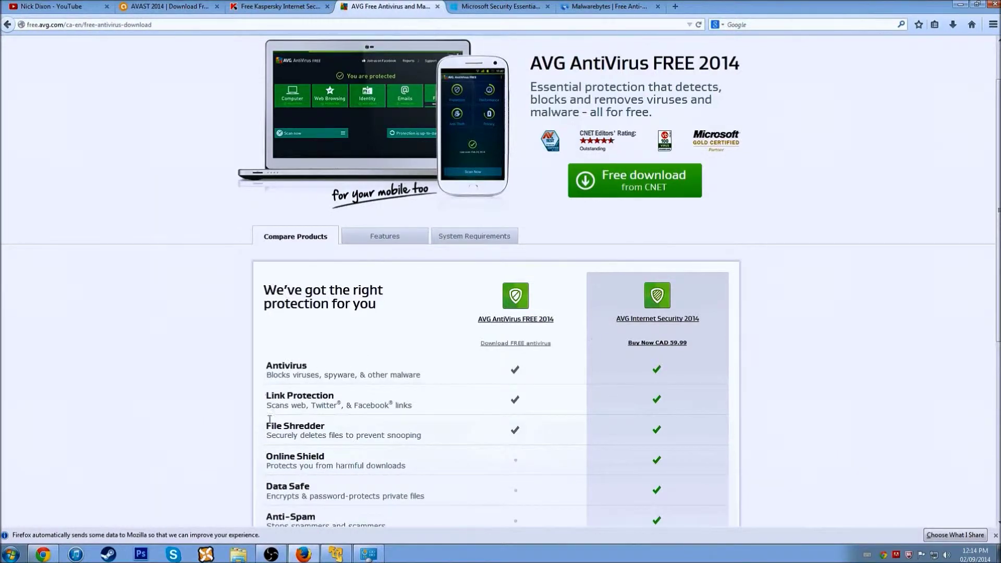
scroll(575, 392, "down", 3)
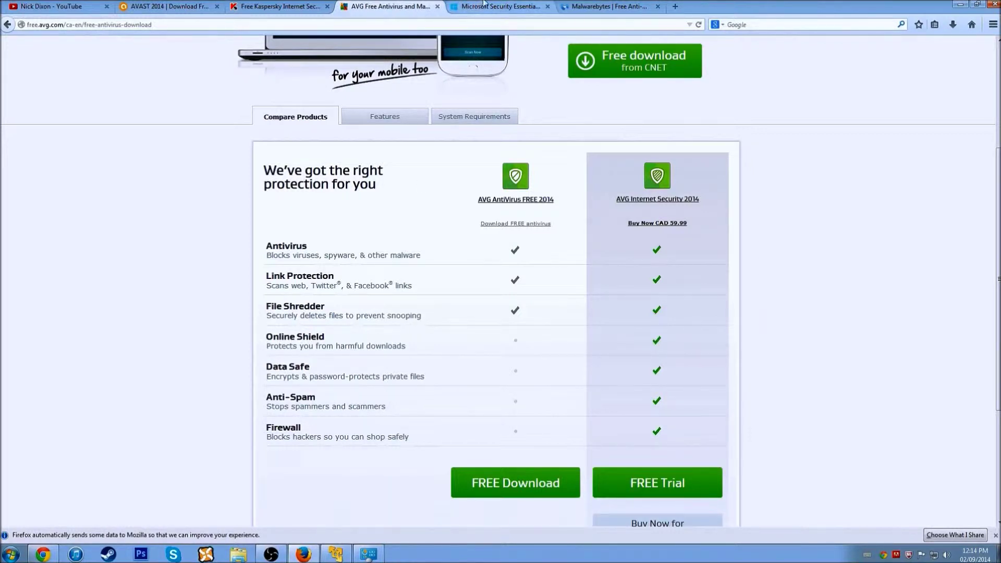
Read the description and key features on the Microsoft Security Essentials download page
left_click(487, 10)
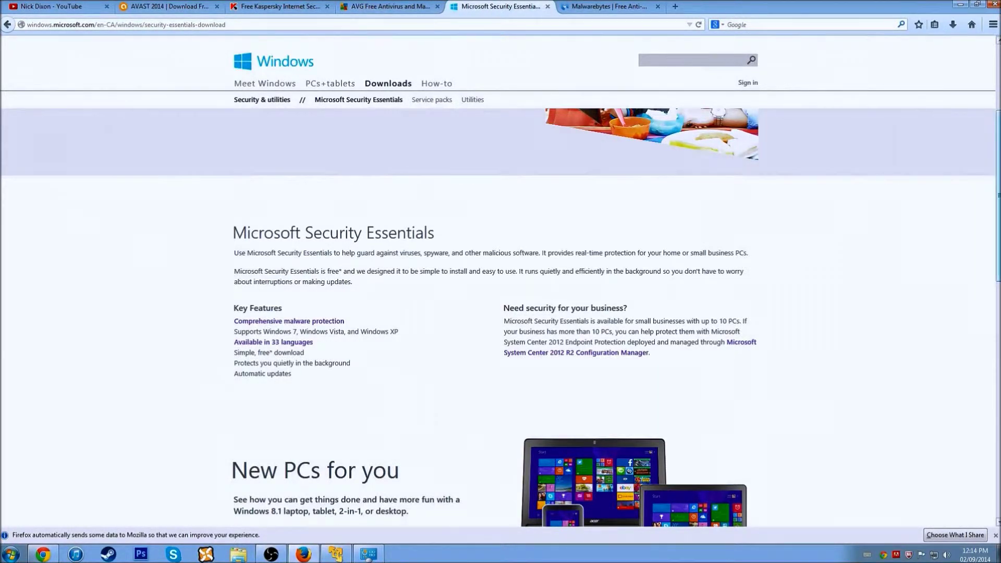
scroll(770, 286, "down", 2)
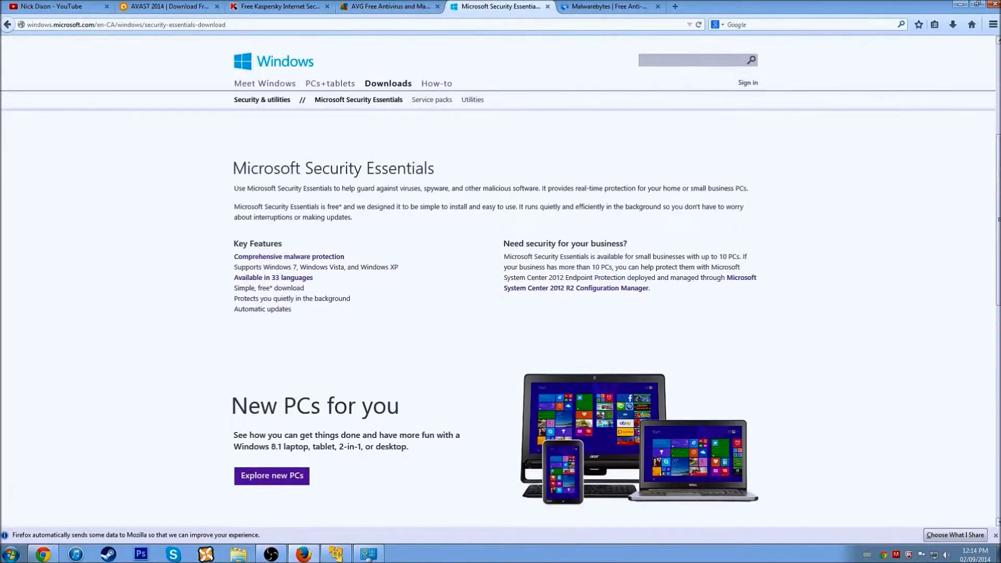
scroll(741, 304, "down", 2)
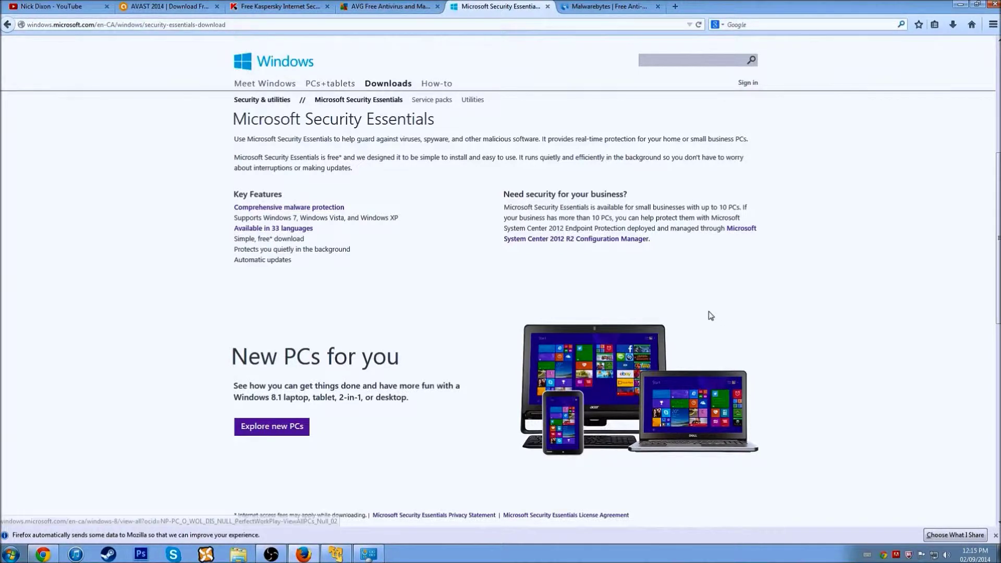
left_click_drag(997, 284, 997, 266)
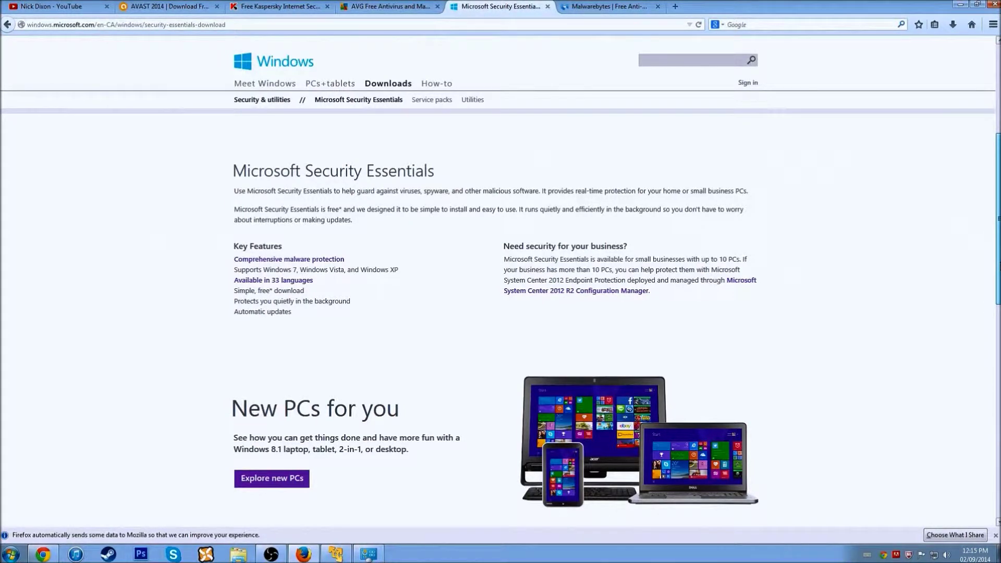
scroll(998, 219, "down", 1)
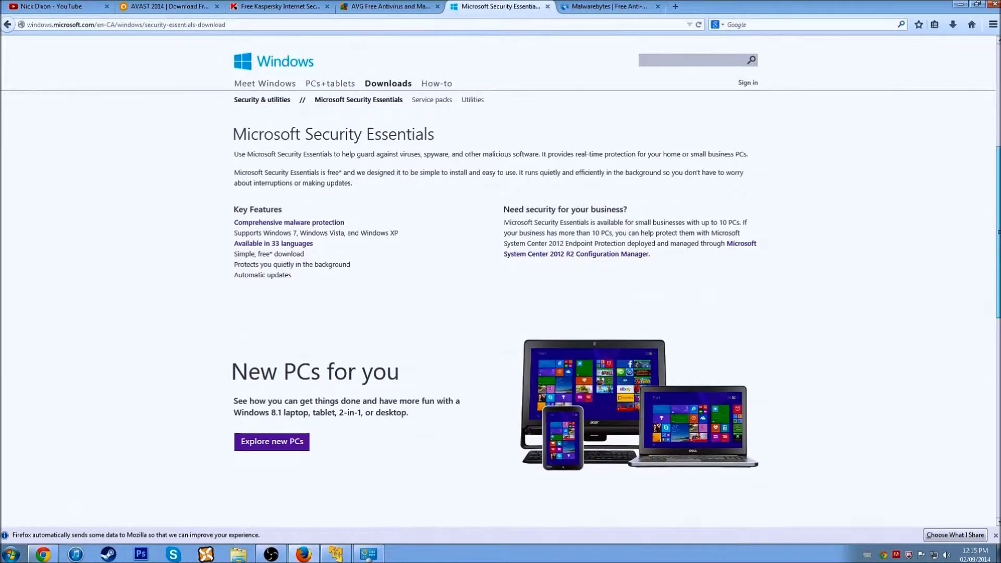
scroll(998, 219, "up", 1)
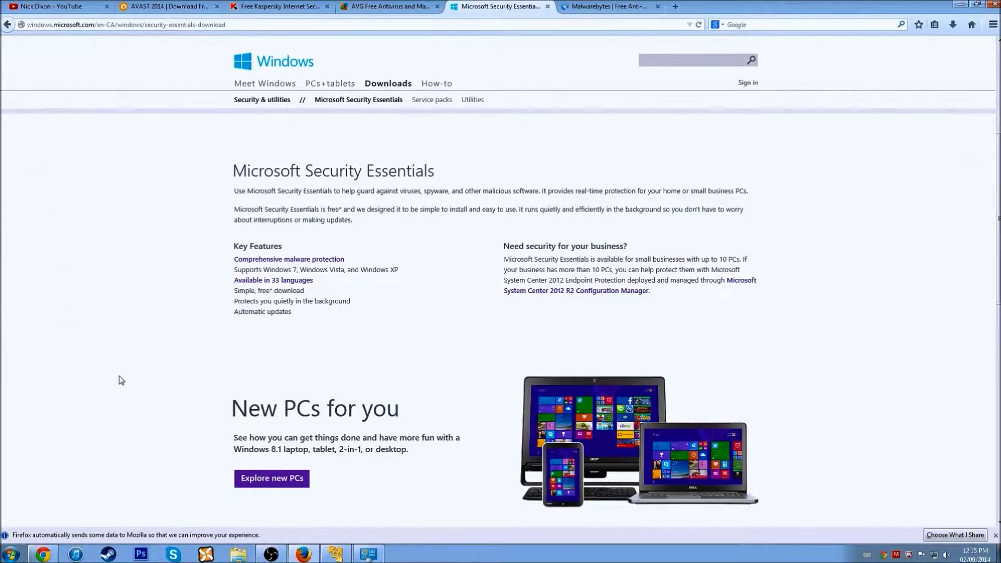
Look over the Malwarebytes Anti-Malware home page and its free and premium offers
left_click(599, 6)
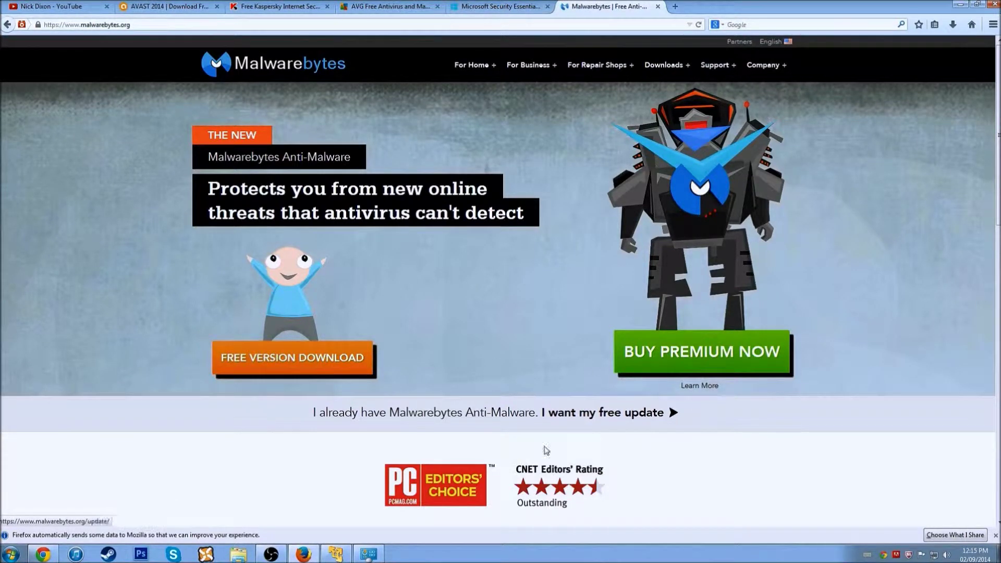
scroll(487, 392, "down", 5)
scroll(483, 362, "up", 5)
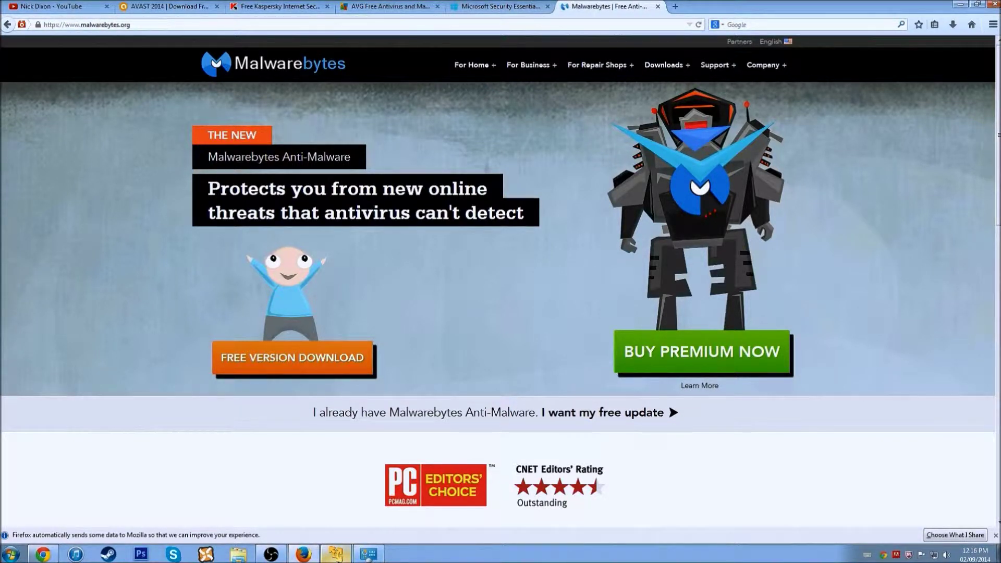
Switch to the Windows 7 virtual machine in VMware Player and launch mbam-setup-2.0.2.1012 from Downloads, allowing it to make changes
left_click(337, 558)
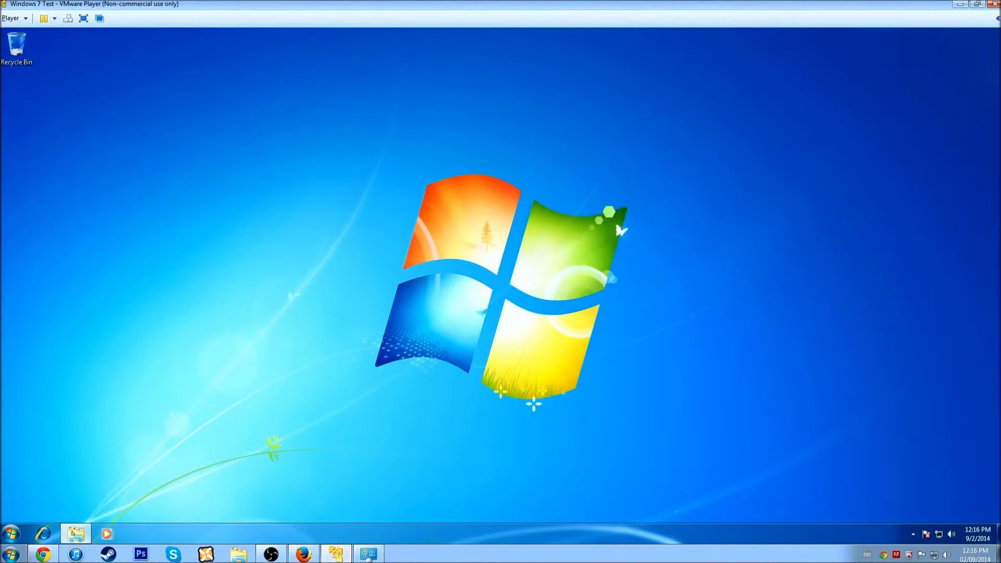
left_click(76, 533)
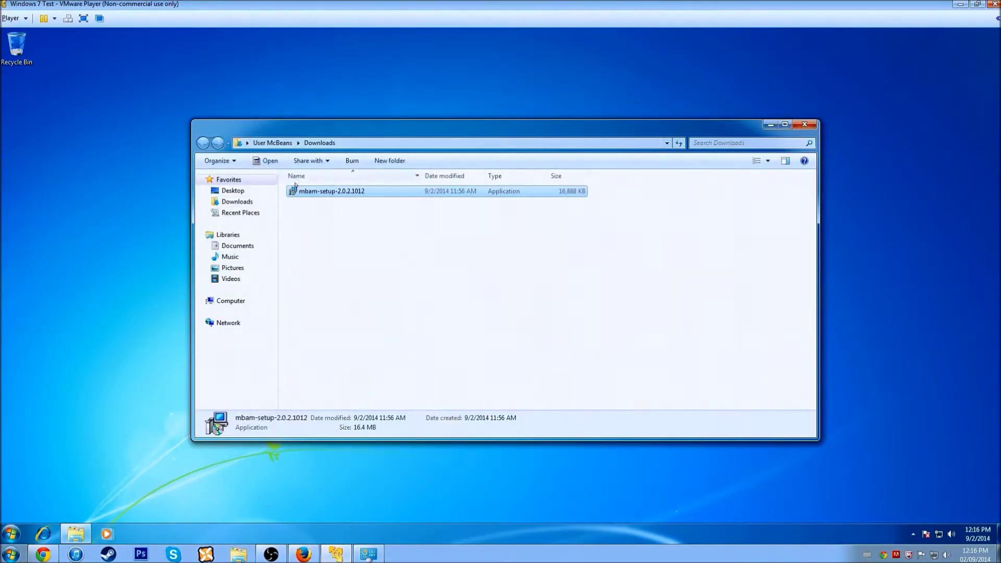
double_click(323, 191)
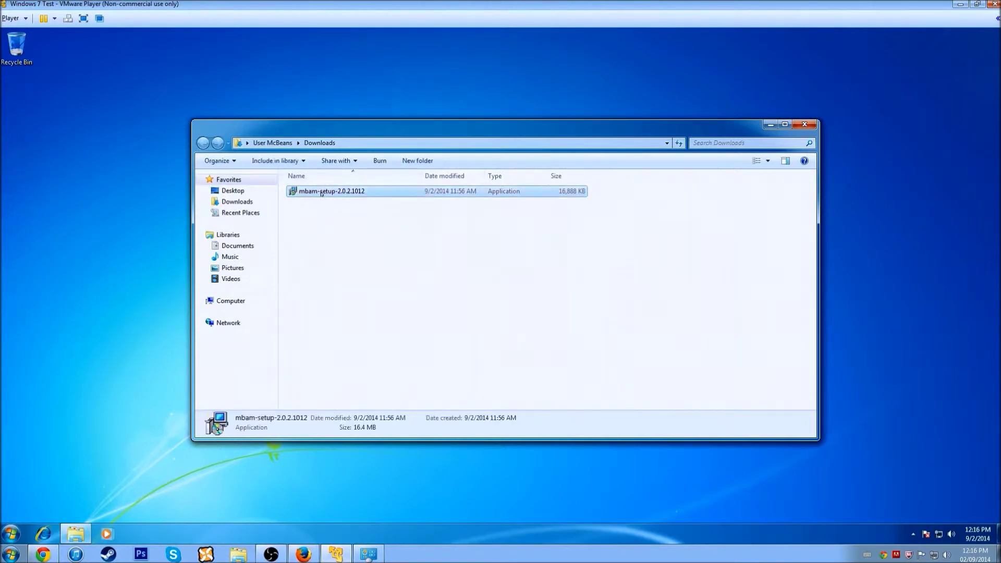
left_click(528, 288)
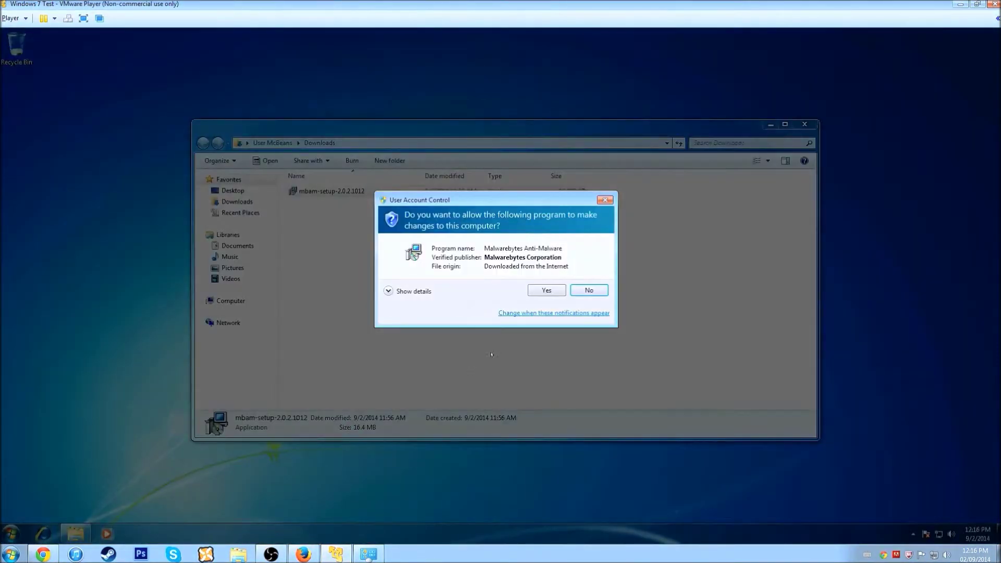
left_click(538, 285)
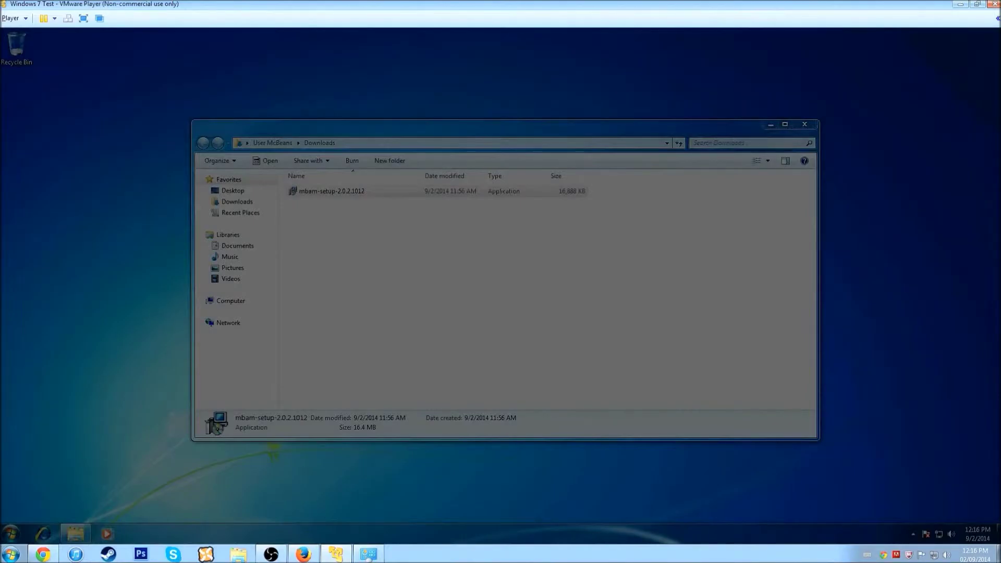
left_click(511, 301)
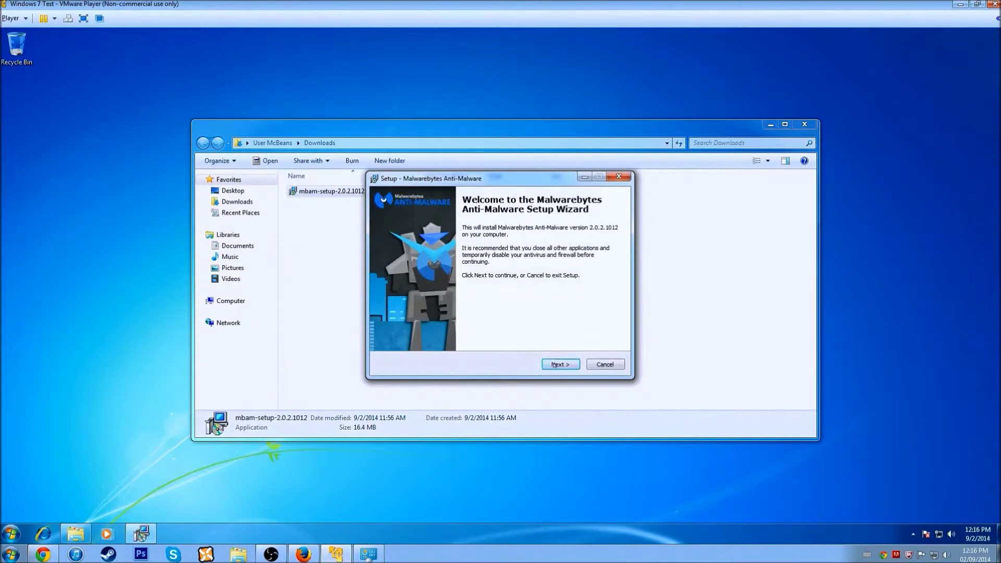
Install Malwarebytes Anti-Malware, accepting the licence agreement and keeping the default Start Menu folder and the desktop icon option
left_click(552, 365)
left_click(450, 333)
left_click(557, 365)
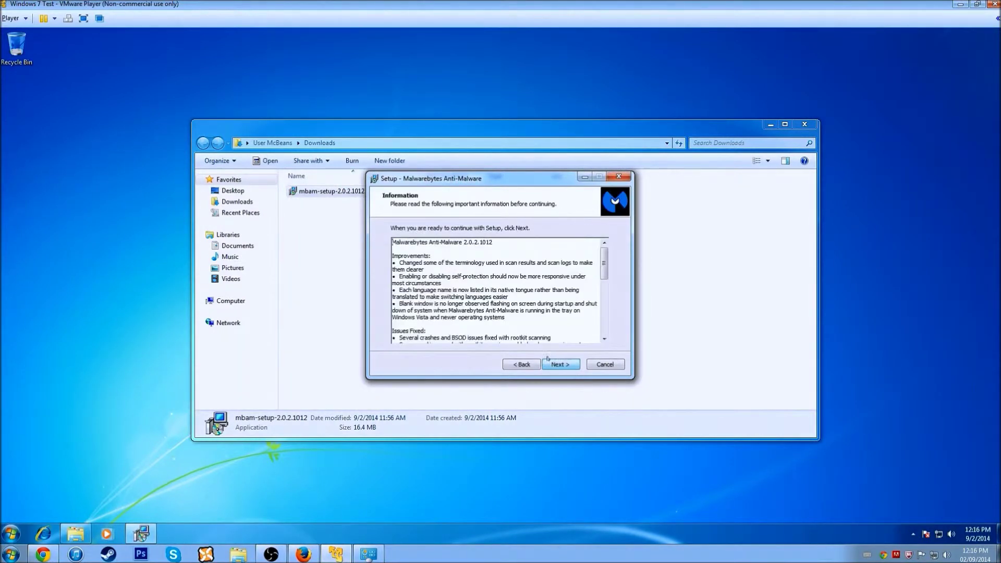
left_click(554, 364)
left_click(552, 365)
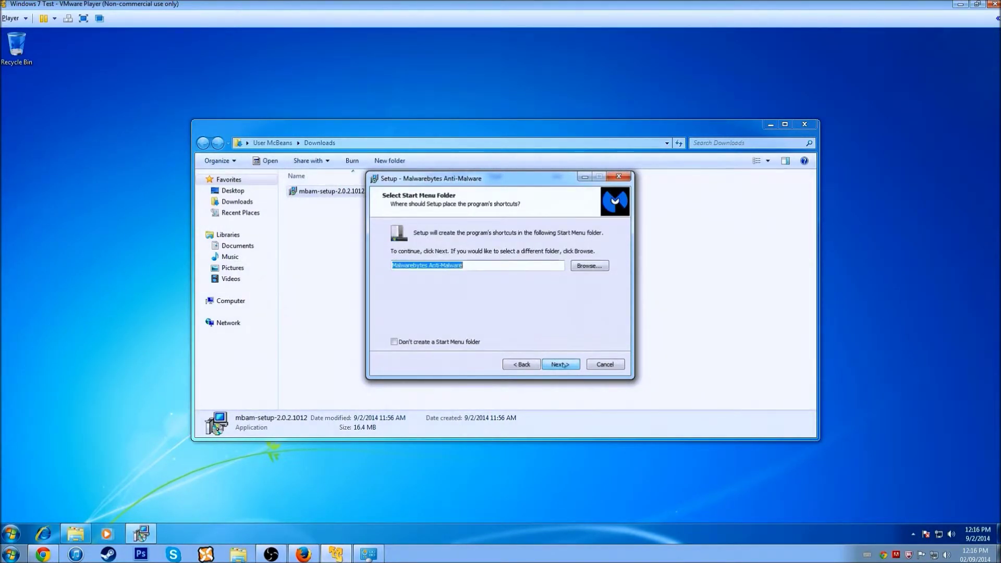
left_click(553, 365)
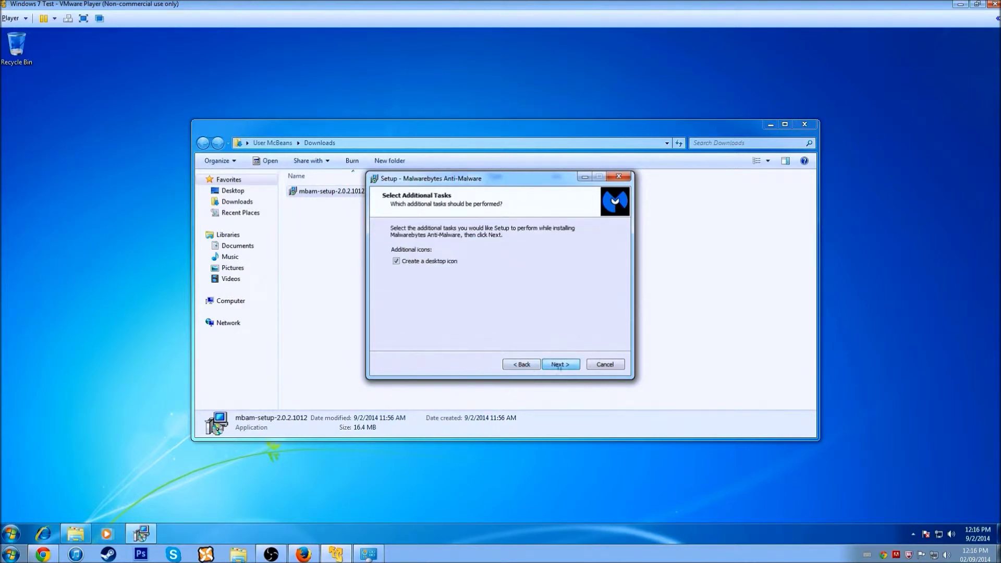
left_click(557, 364)
left_click(557, 363)
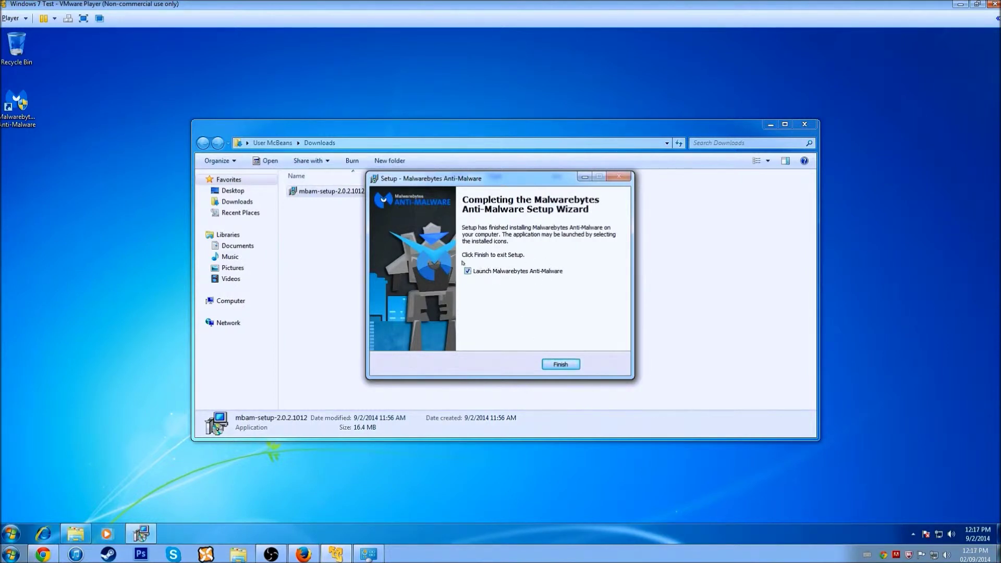
Finish the setup wizard with the launch option kept and open Malwarebytes Anti-Malware from its desktop shortcut
left_click(568, 365)
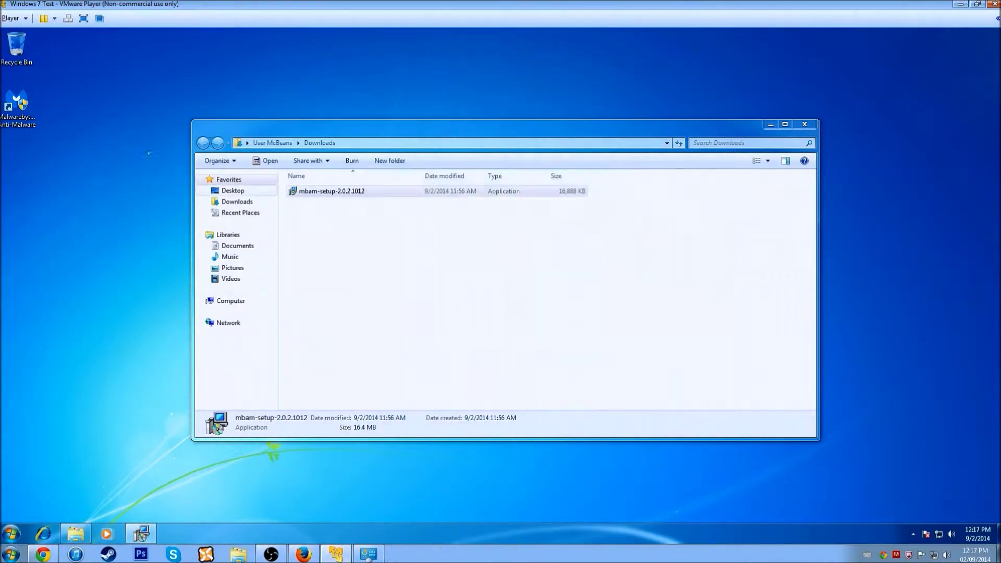
left_click(16, 117)
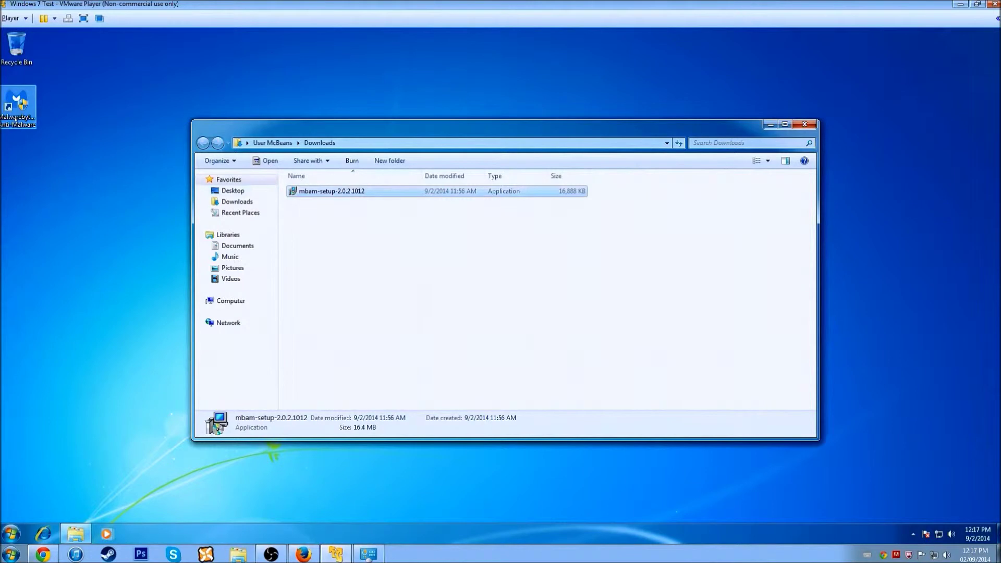
double_click(17, 120)
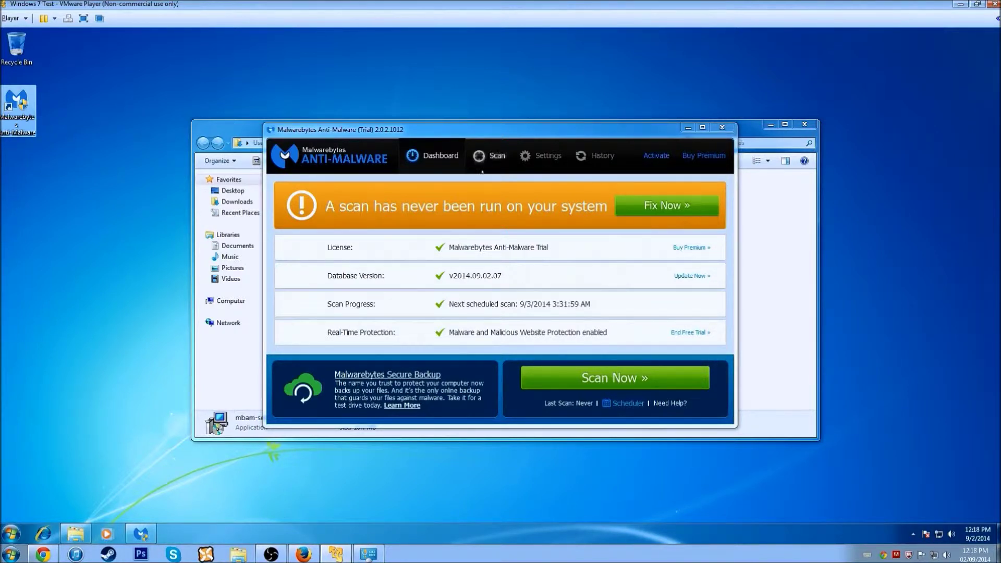
Compare the Threat Scan and Hyper Scan types in Malwarebytes Anti-Malware and start a Hyper Scan
left_click(489, 156)
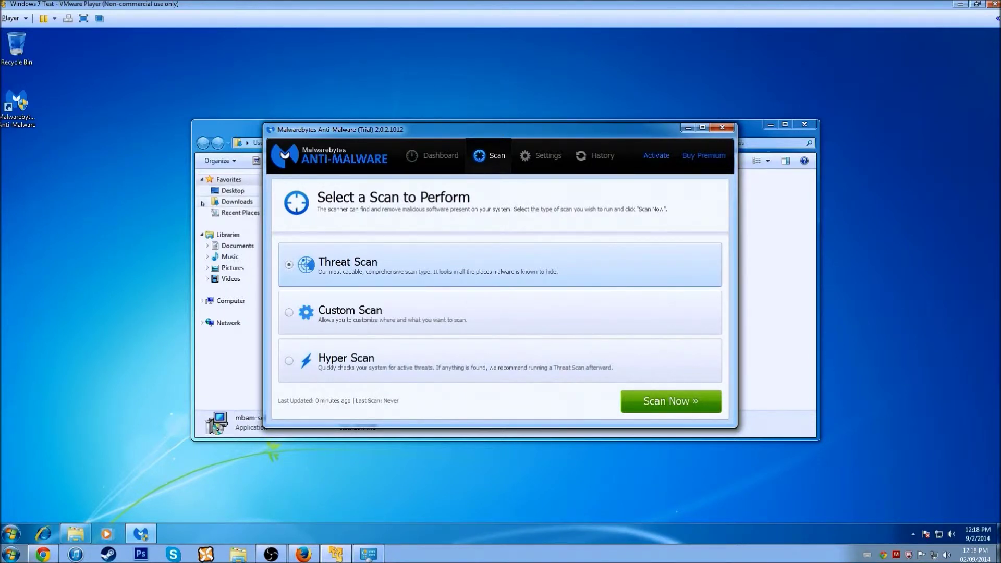
left_click(401, 366)
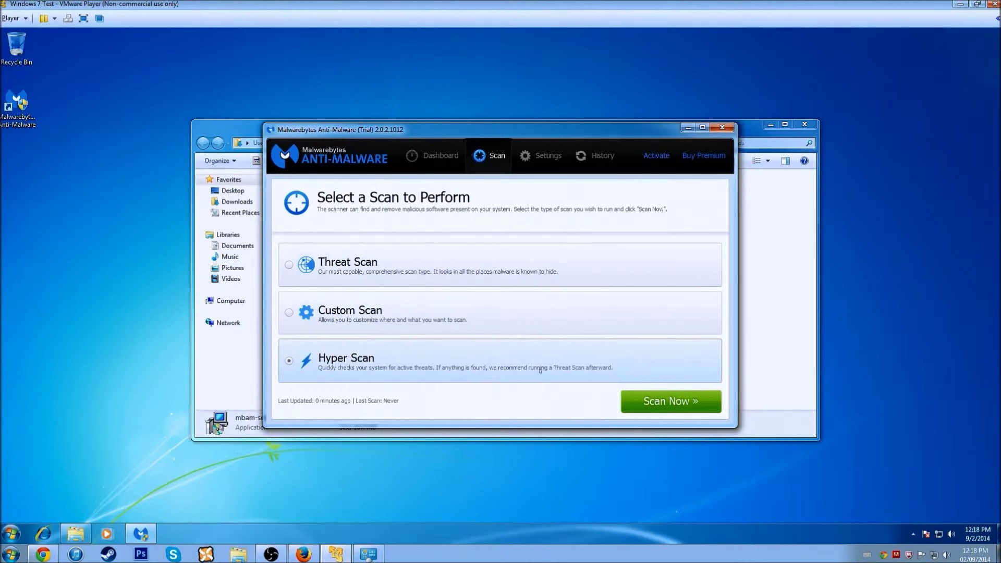
left_click(391, 283)
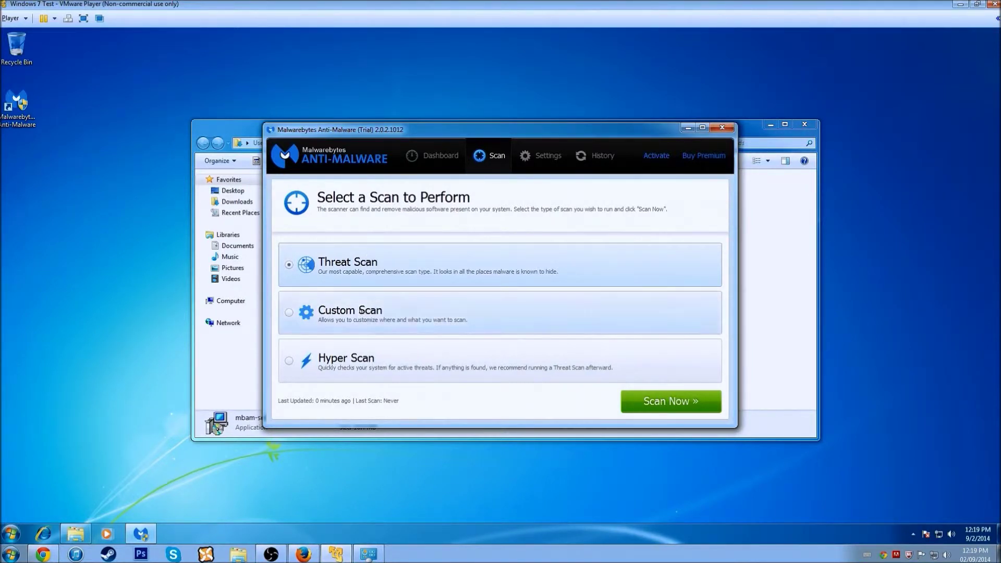
left_click(351, 371)
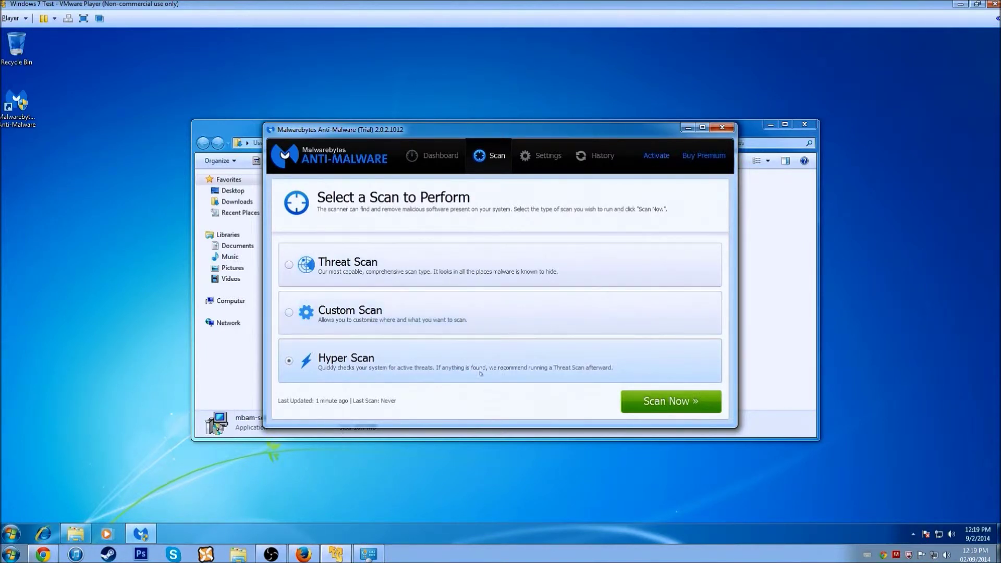
left_click(301, 278)
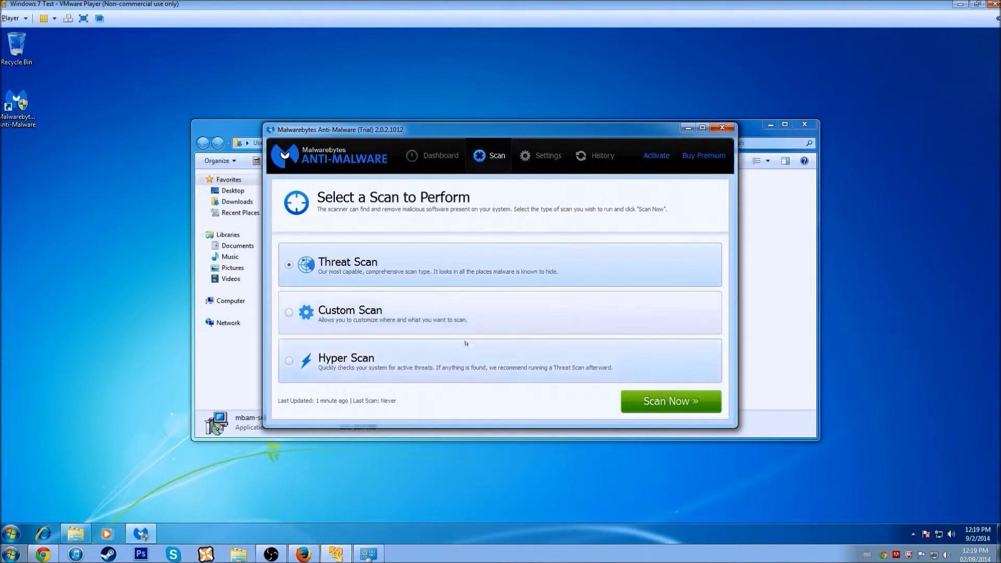
left_click(393, 370)
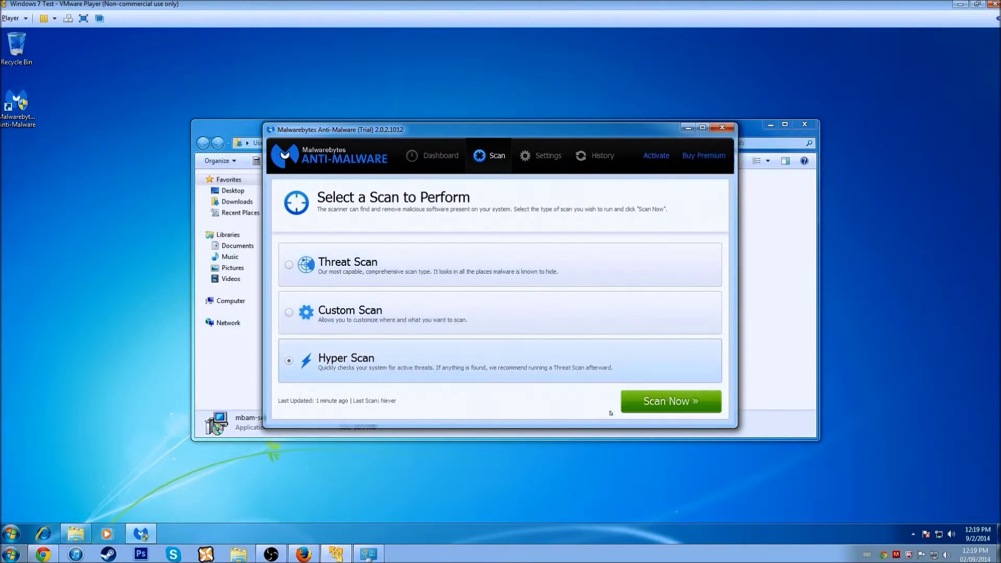
left_click(670, 406)
Minimize the Malwarebytes and Downloads windows, search for "updates" in Windows and open Windows Update
left_click(689, 128)
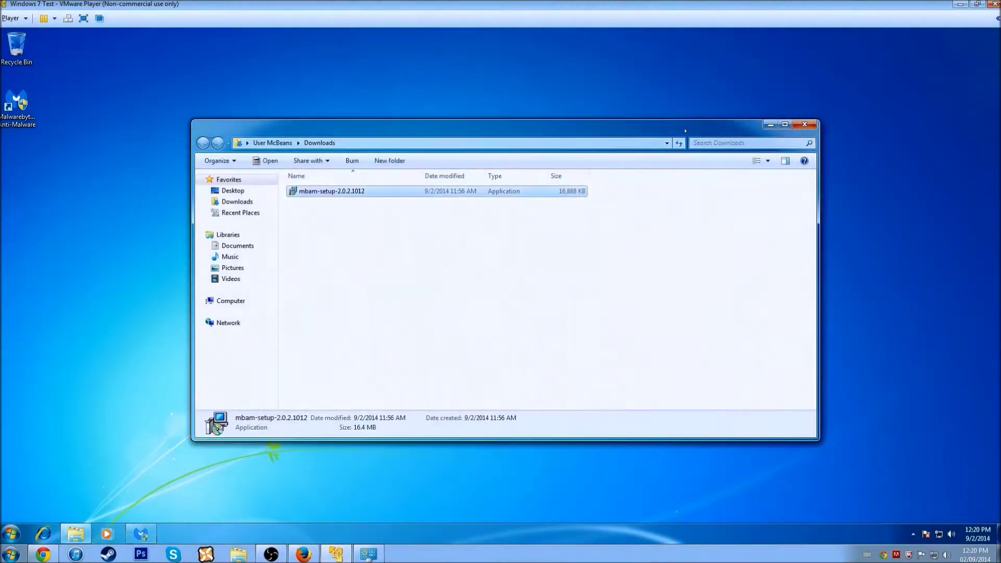
left_click(771, 124)
left_click(10, 532)
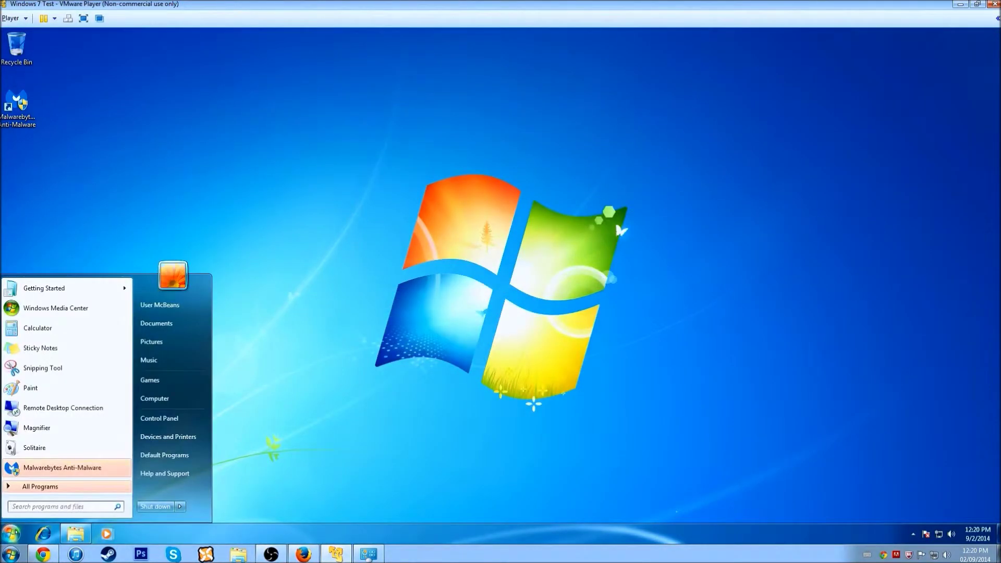
type("updates")
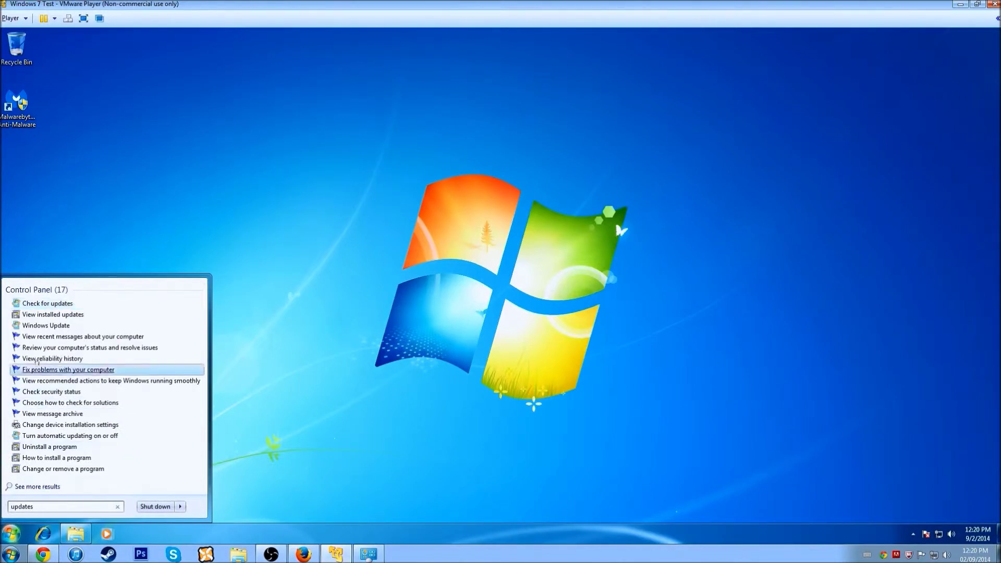
left_click(46, 326)
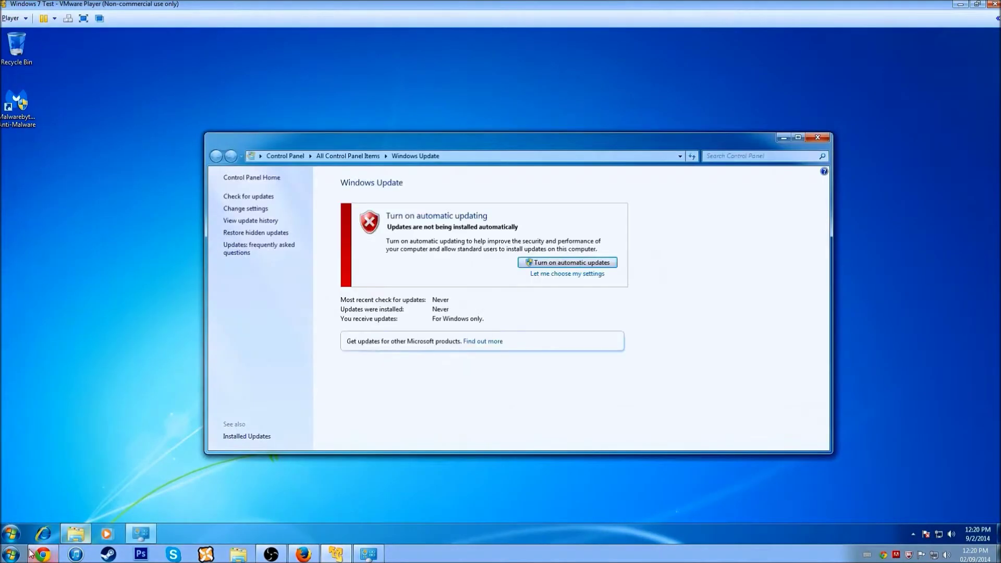
Look through the Control Panel items, the Administrative Tools and the hidden notification icons, returning to Windows Update
left_click(10, 533)
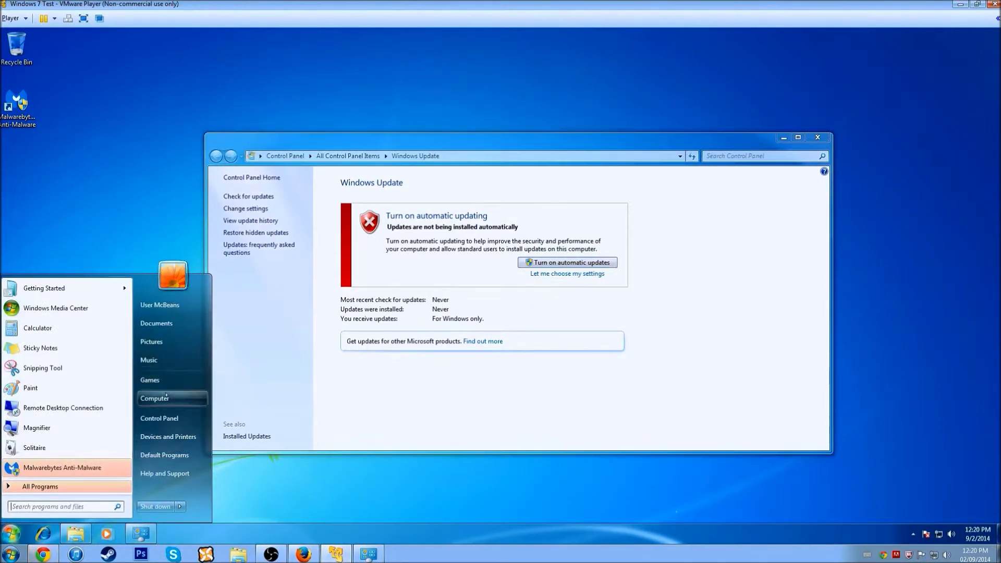
left_click(159, 418)
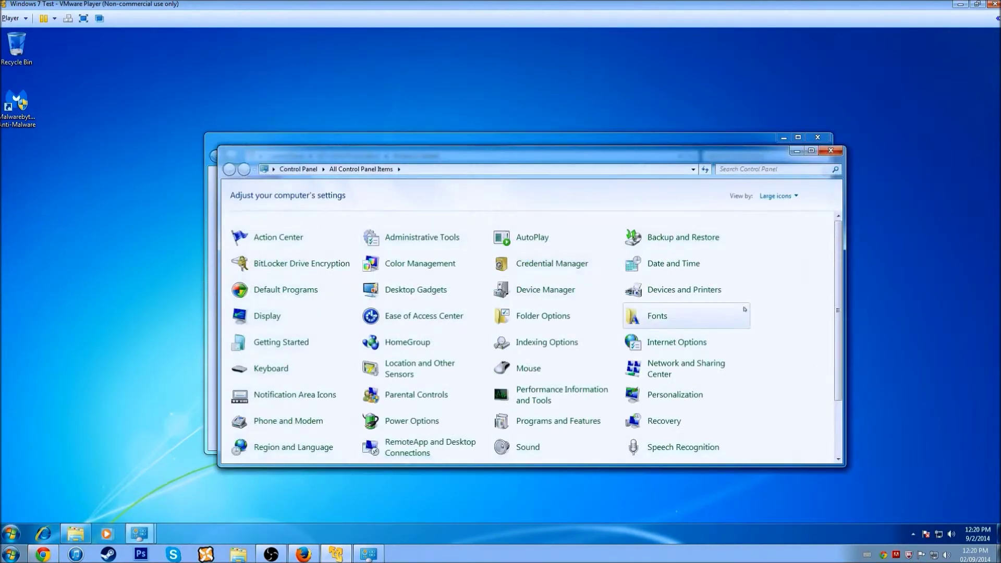
scroll(792, 345, "down", 3)
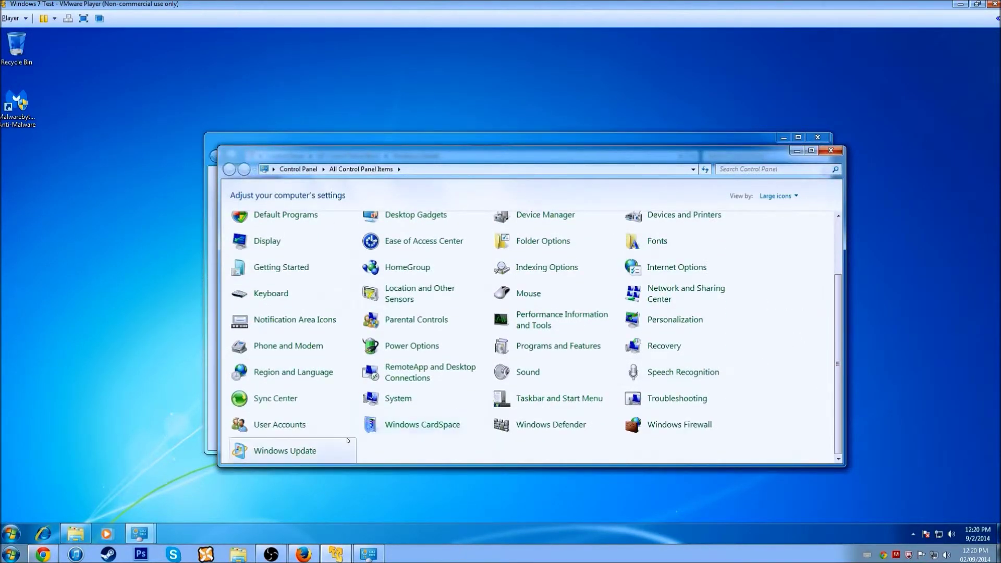
scroll(735, 333, "up", 3)
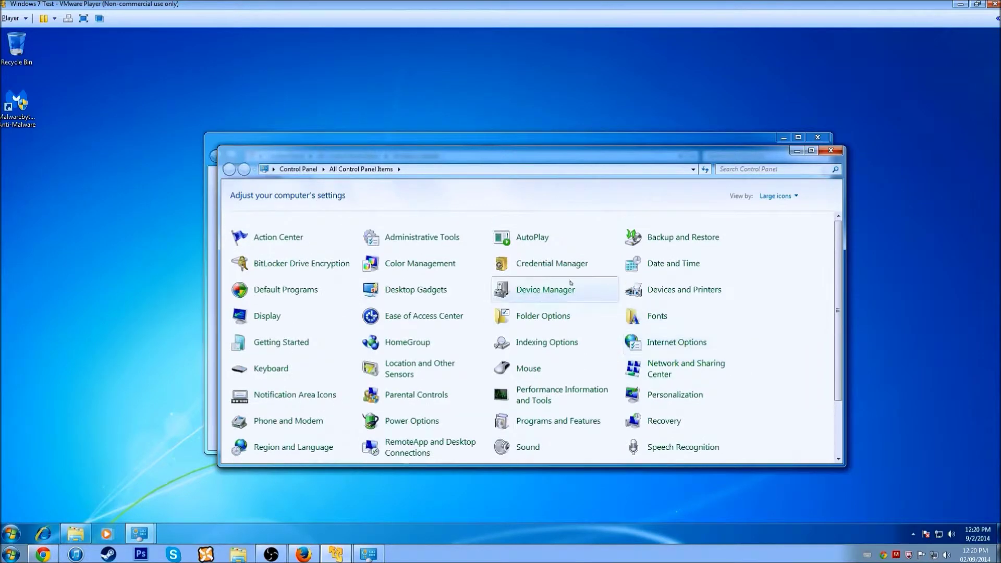
left_click(413, 238)
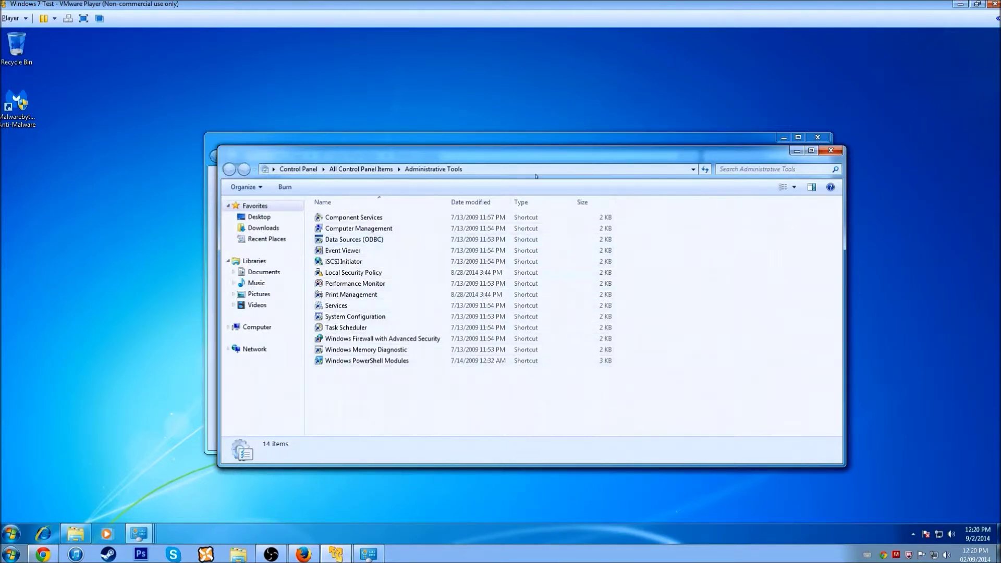
left_click(375, 170)
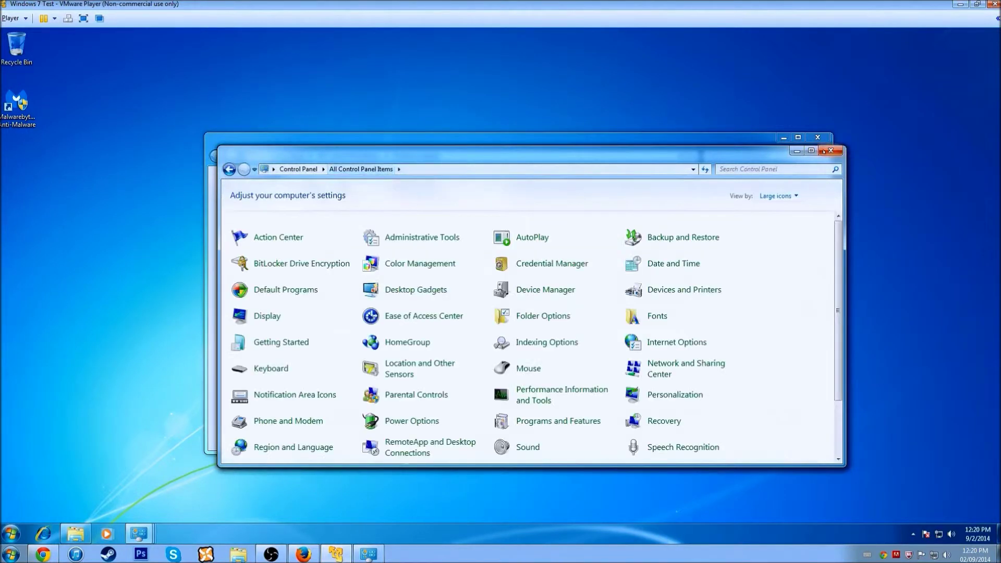
left_click(827, 151)
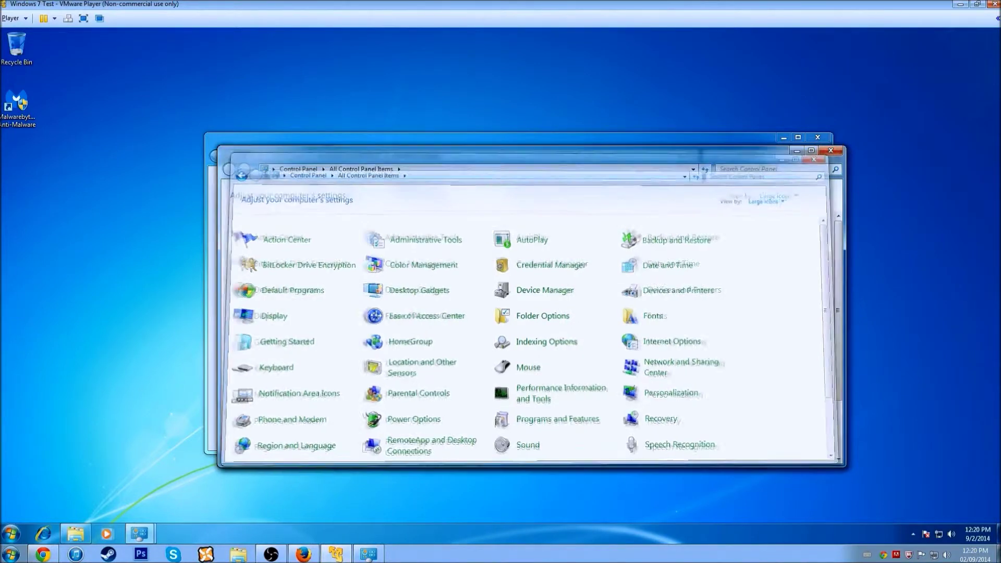
left_click(831, 150)
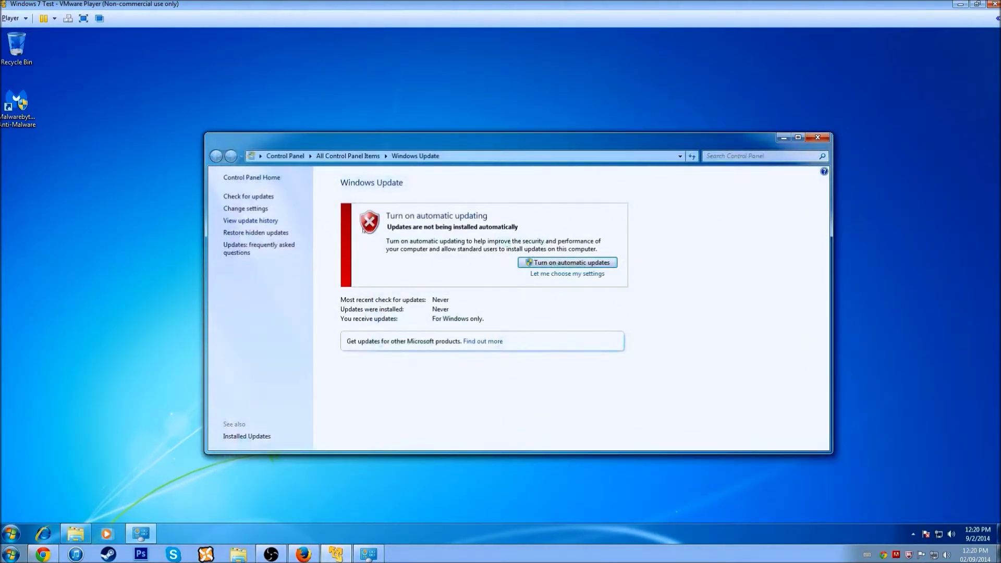
left_click(913, 534)
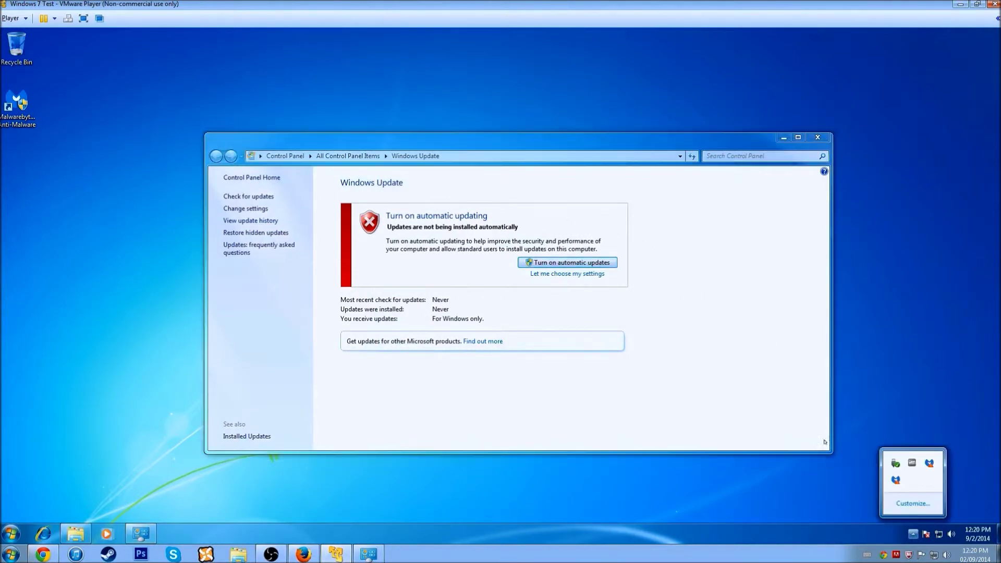
left_click(435, 243)
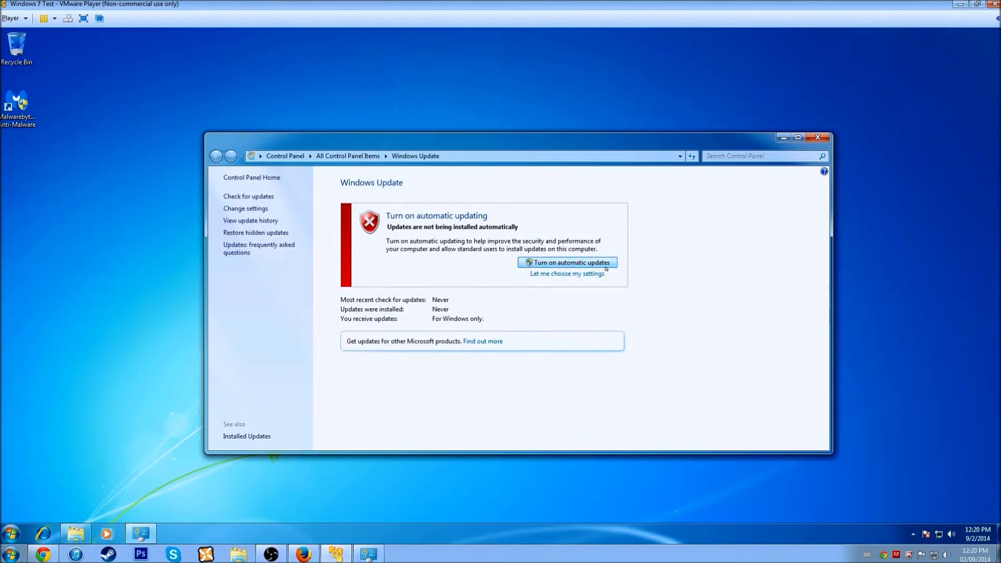
Set important updates to install automatically, disallow all users from installing updates, and install the new Windows Update software
left_click(555, 274)
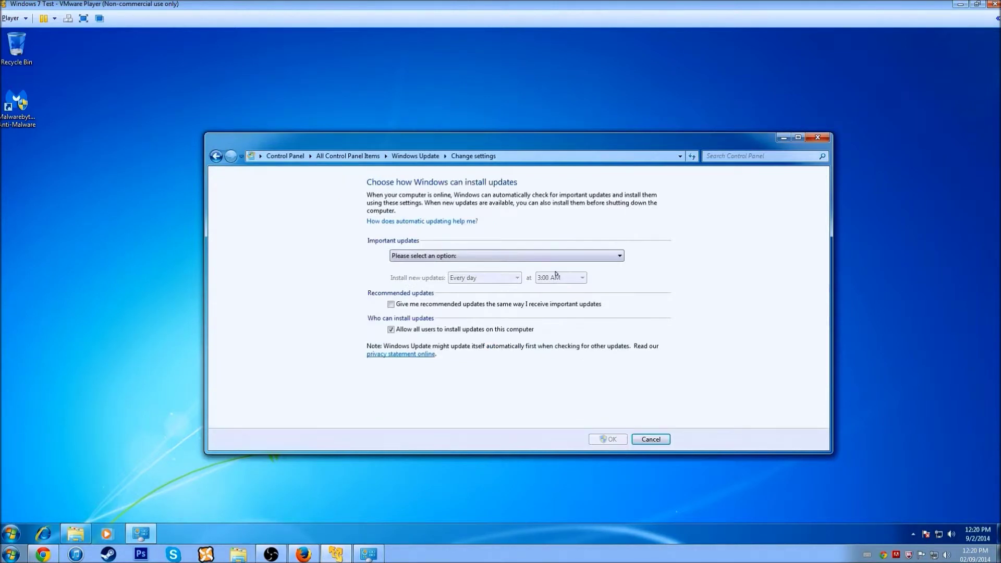
left_click(479, 257)
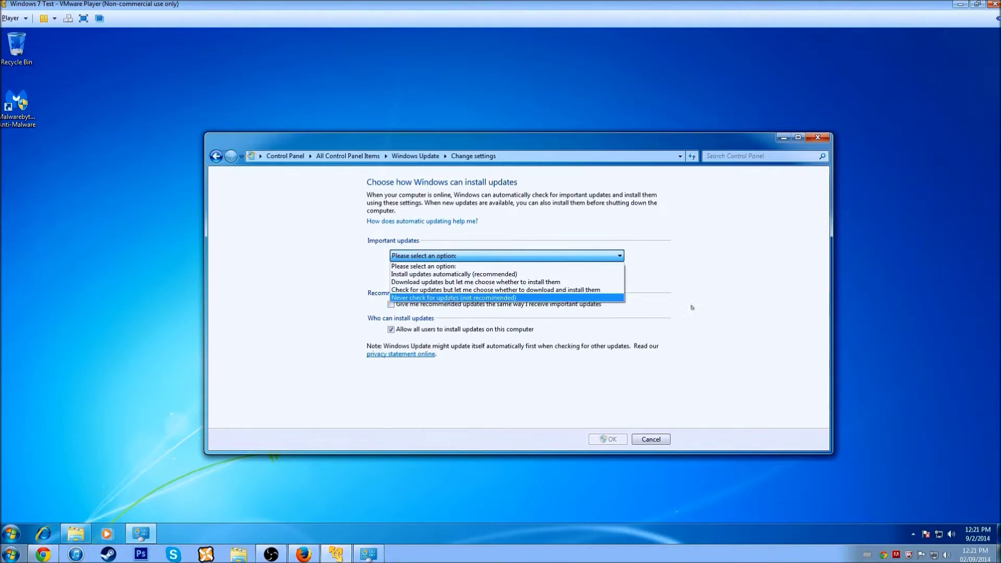
left_click(654, 211)
left_click(620, 256)
left_click(454, 274)
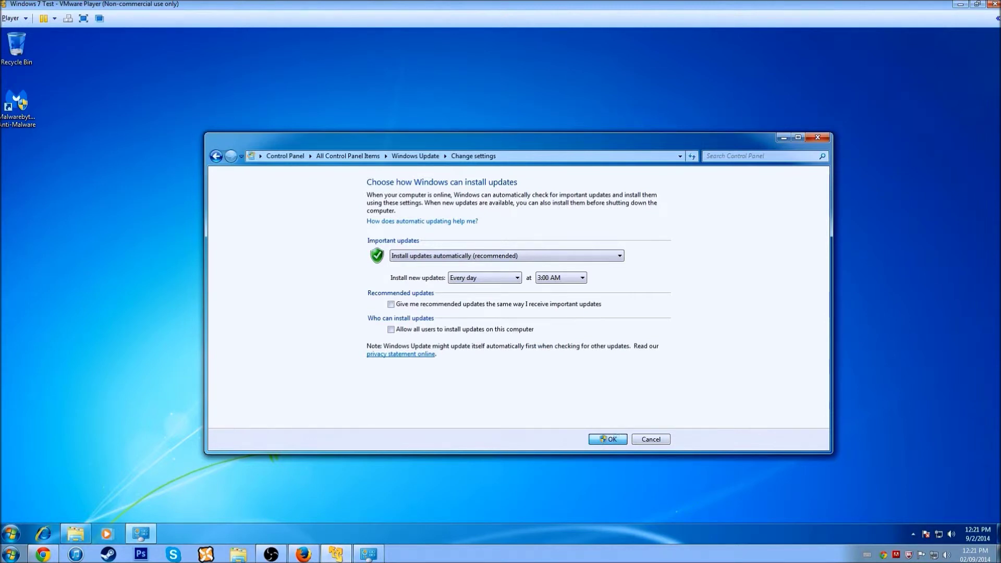
left_click(609, 439)
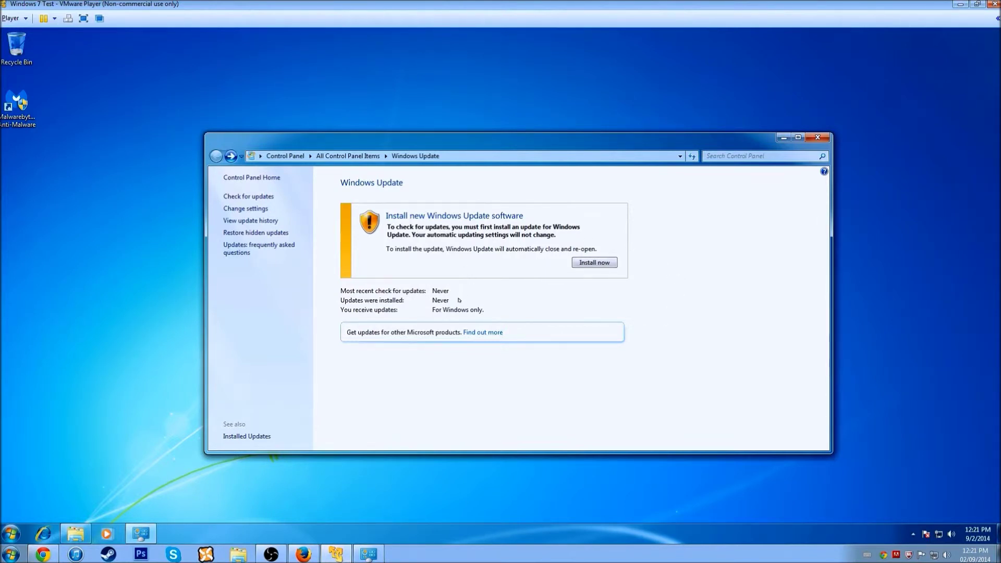
left_click(605, 263)
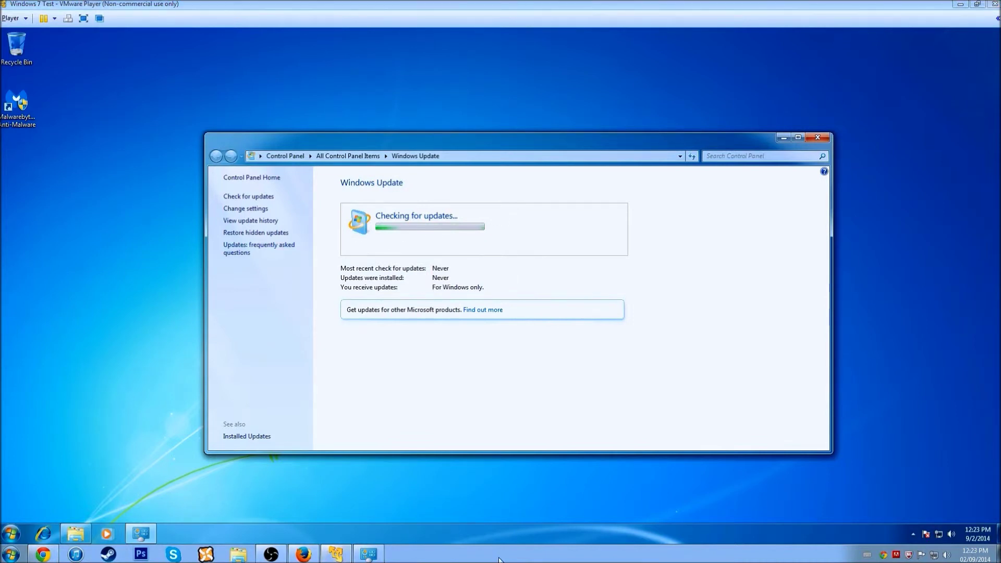
Switch to the host computer's Windows Update window, reposition it and open its list of optional updates
left_click(368, 556)
left_click_drag(458, 5, 515, 83)
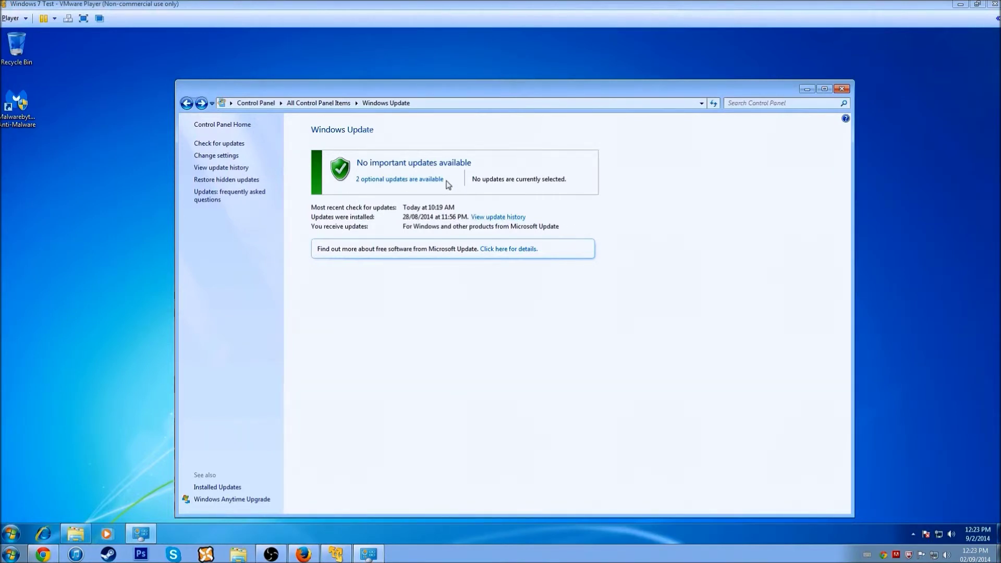
mouse_move(467, 87)
left_mouse_down()
mouse_move(459, 364)
mouse_move(461, 237)
mouse_move(446, 342)
mouse_move(455, 94)
left_mouse_up()
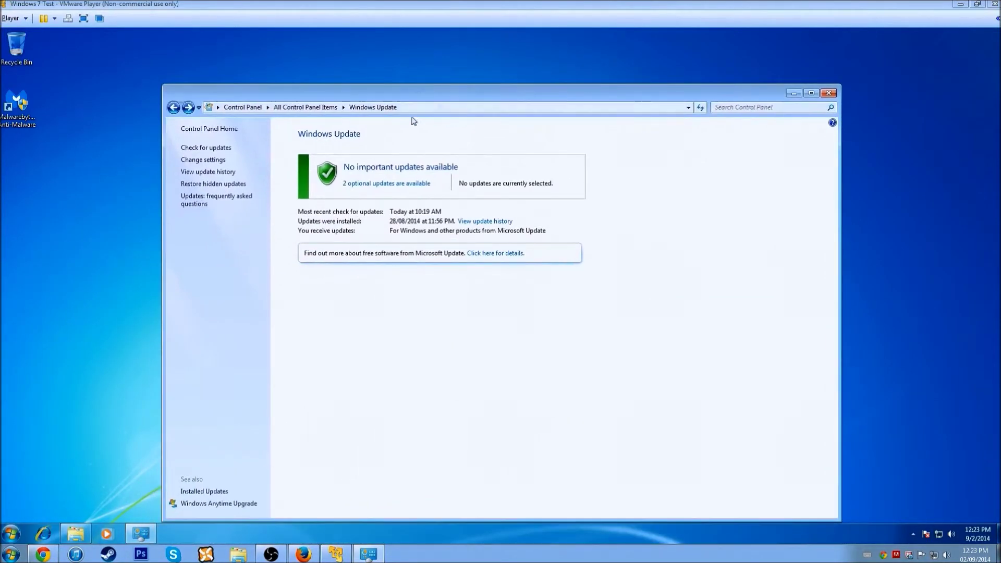
left_click(364, 184)
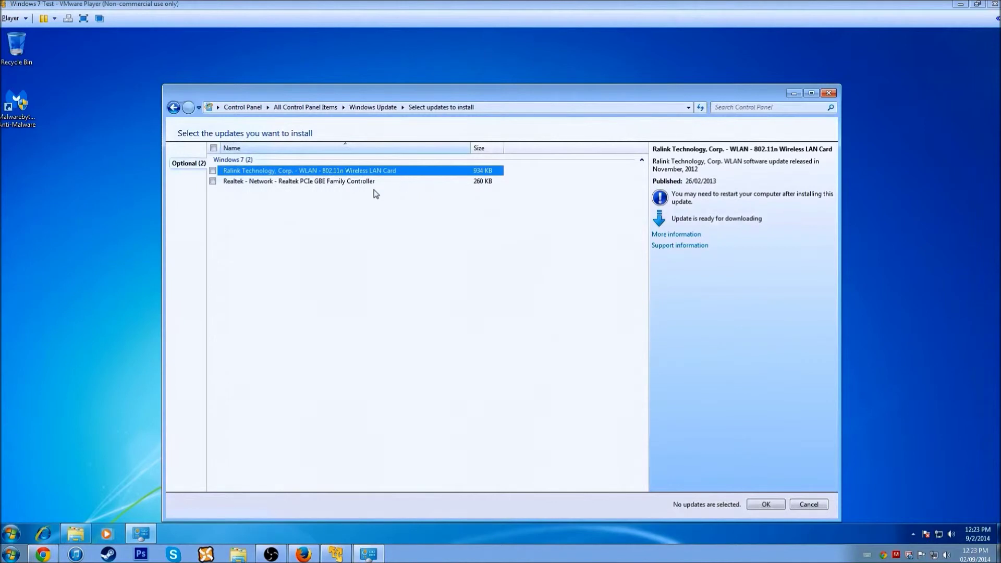
Examine the details of the optional Ralink 802.11n Wireless LAN Card and Realtek PCIe GBE Family Controller updates
left_click(320, 182)
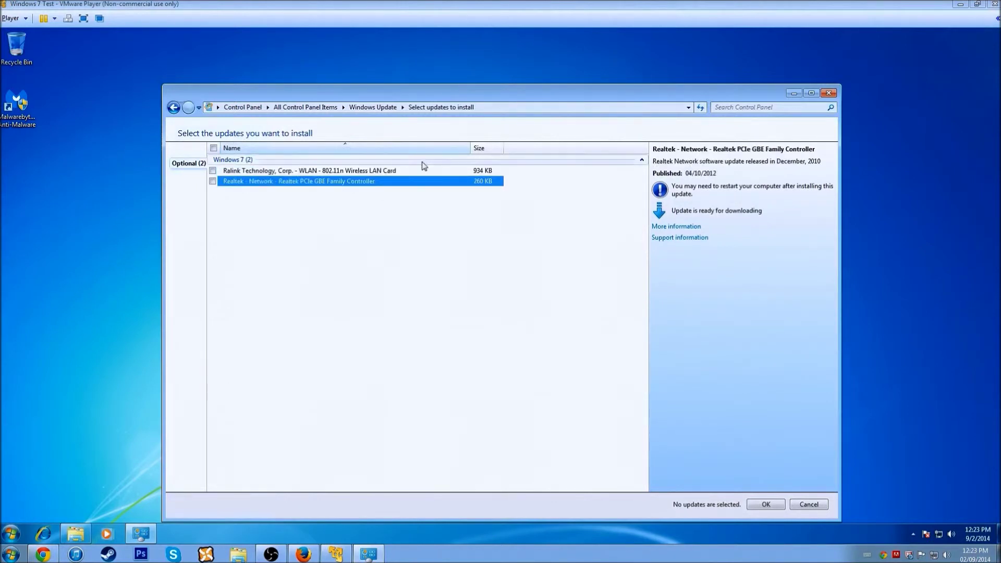
left_click(371, 172)
left_click(362, 181)
left_click(356, 172)
left_click(354, 182)
left_click(348, 174)
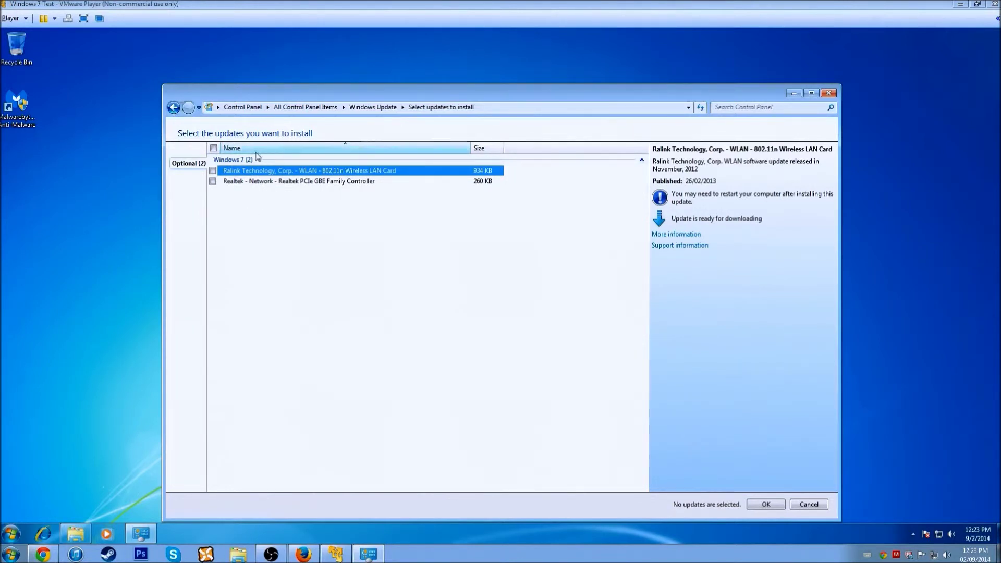
Select all optional updates, clear the selection again and return to the Windows Update overview
left_click(214, 148)
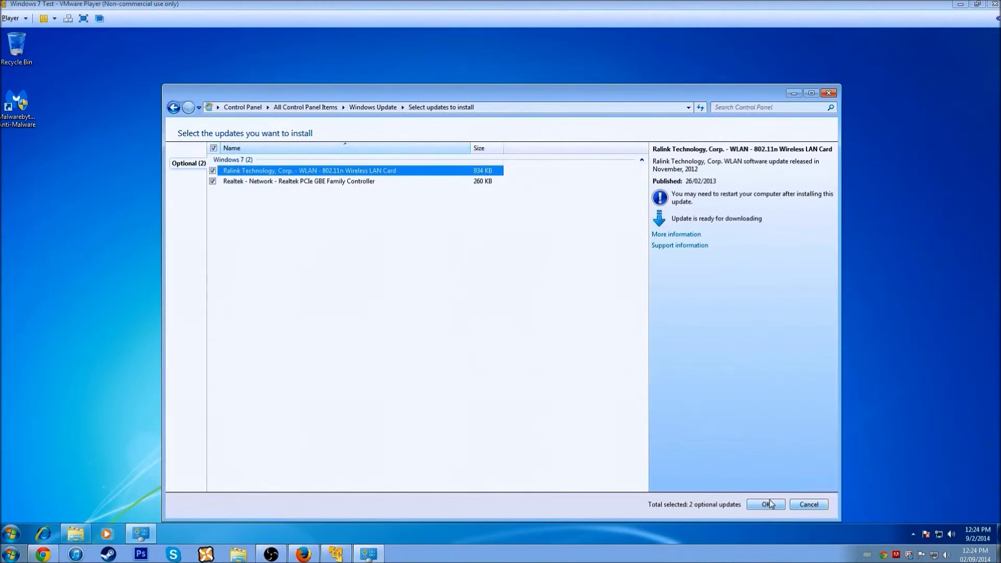
left_click(214, 148)
left_click(173, 107)
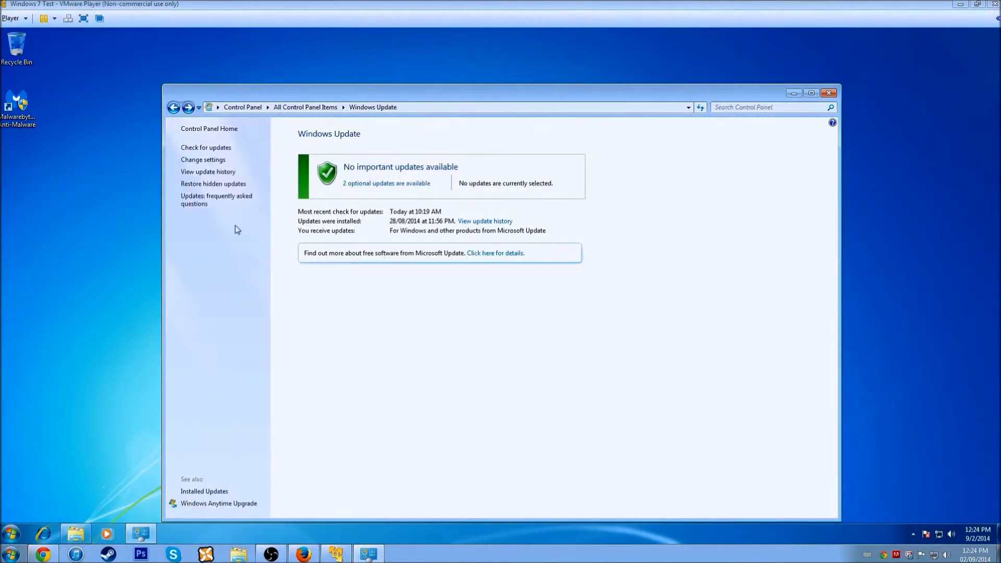
Open the update history and examine the status of the updates installed in July 2014
left_click(211, 173)
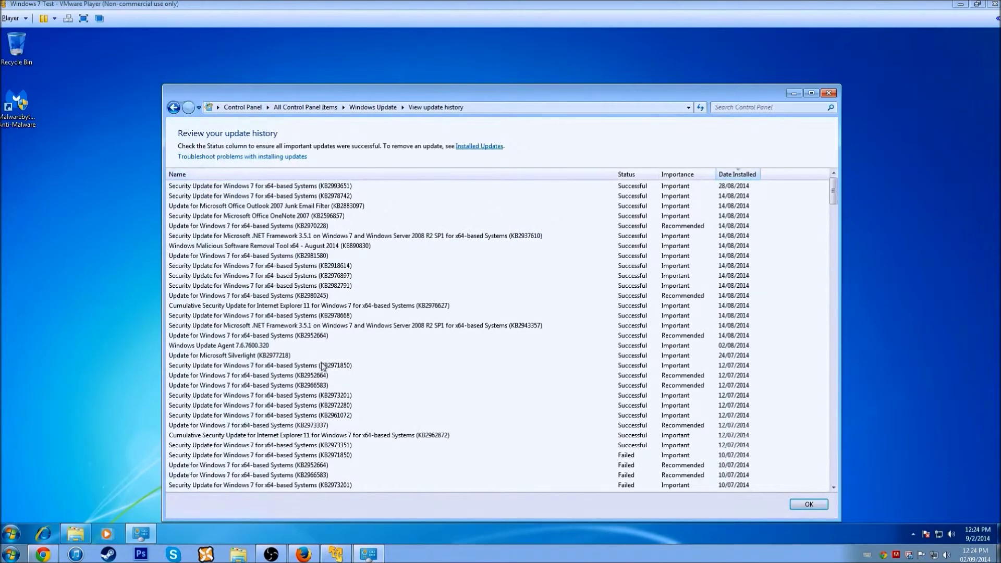
left_click_drag(834, 192, 801, 173)
left_click(318, 458)
left_click(635, 446)
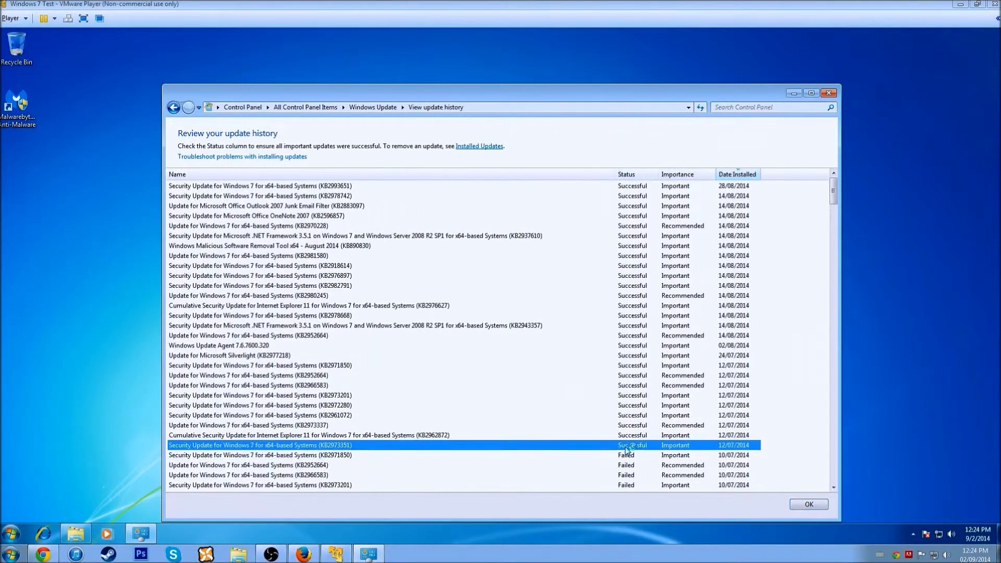
left_click(214, 157)
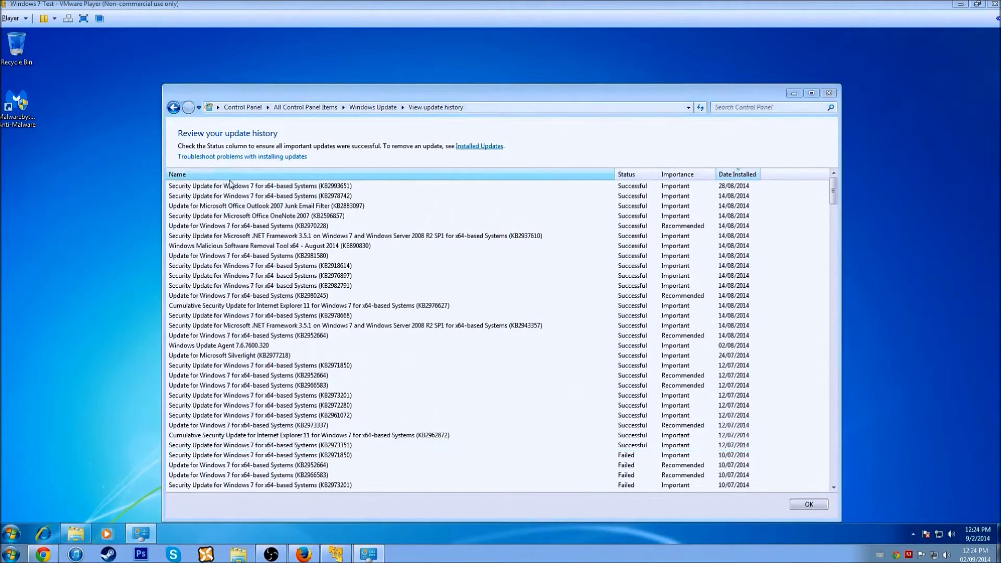
View the details of security update KB2993651 in the update history and dismiss the McAfee notification
left_click(224, 191)
double_click(225, 191)
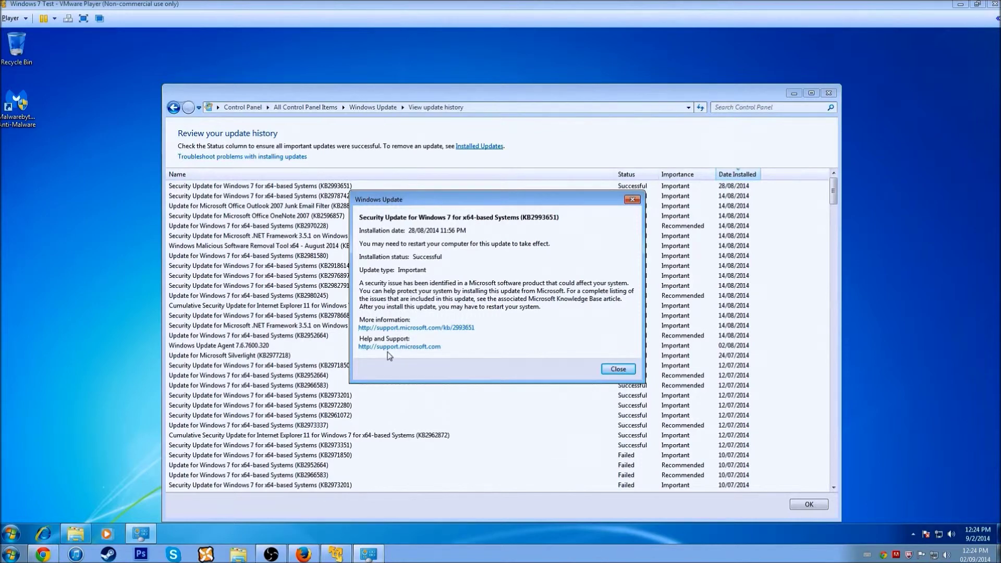
left_click(633, 199)
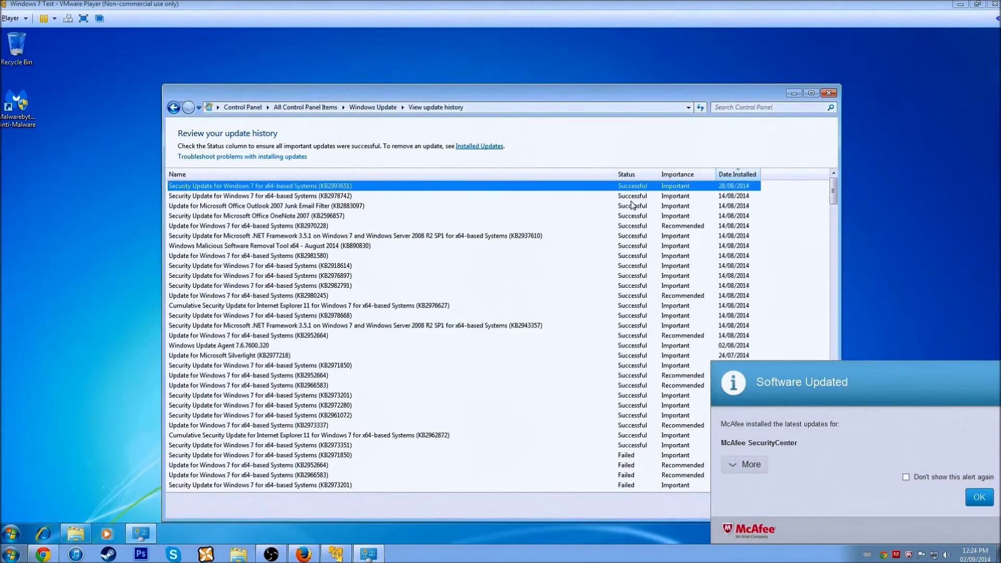
left_click(979, 497)
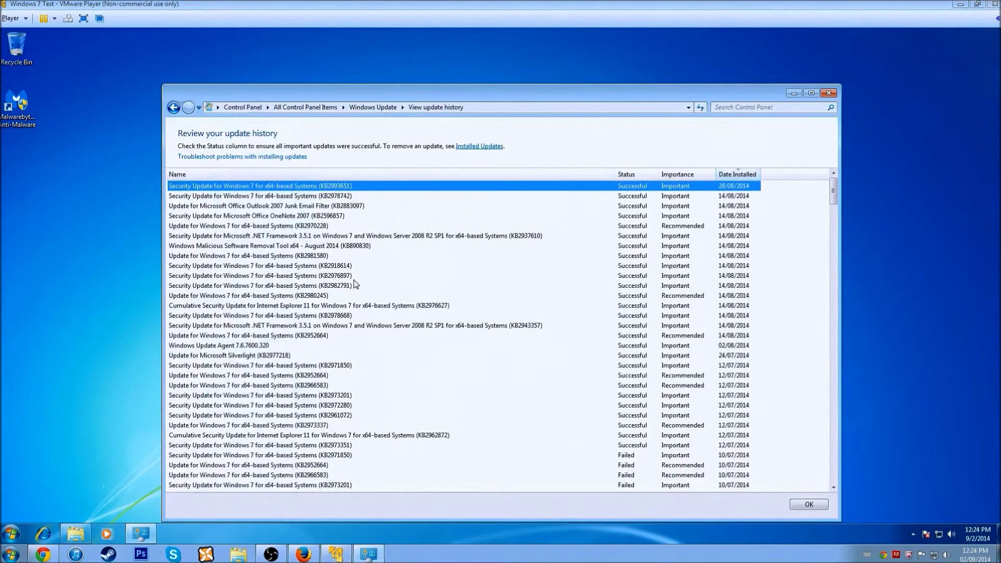
View the details of update KB2981580 and check which other actions the history offers for it
right_click(318, 256)
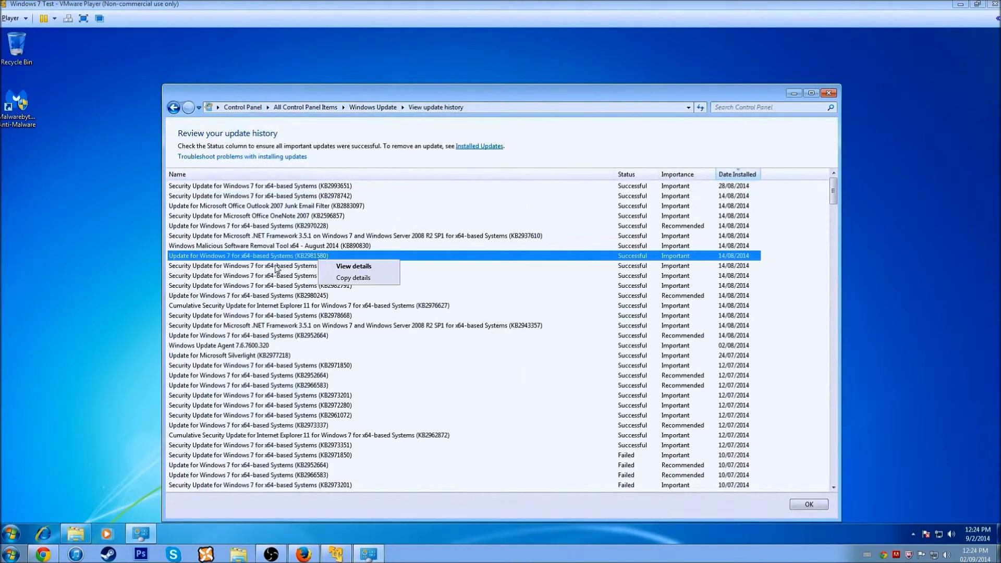
left_click(351, 267)
left_click(633, 204)
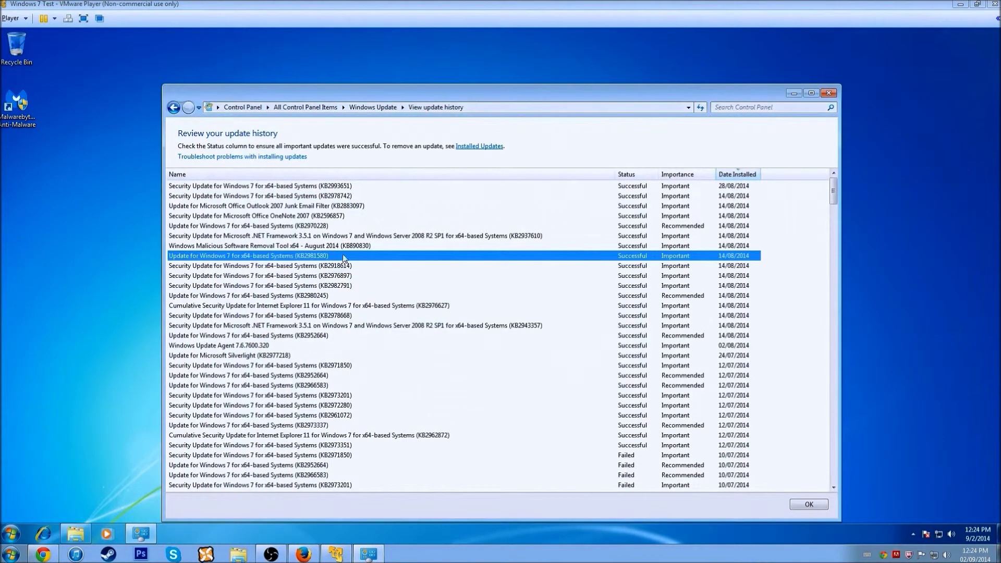
right_click(296, 255)
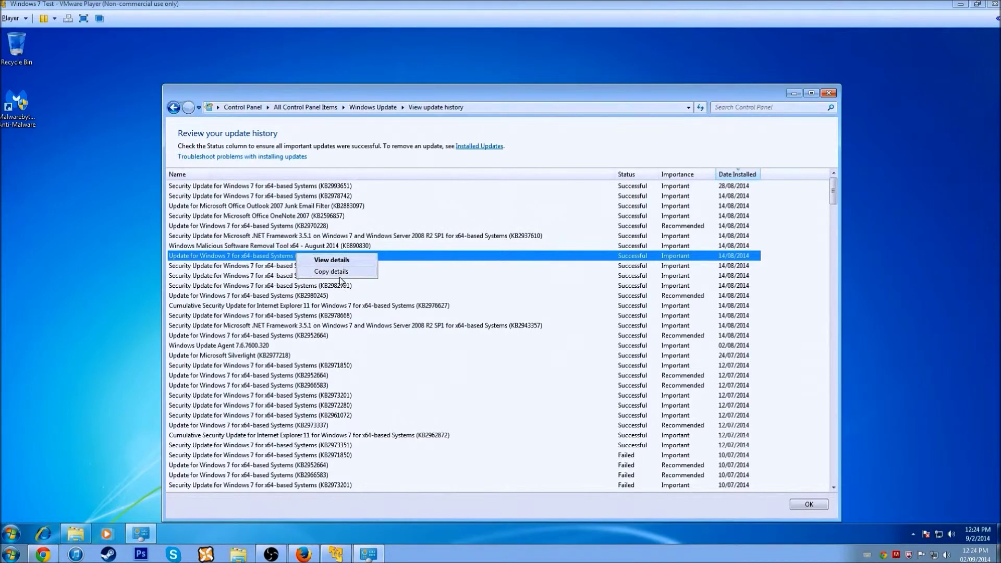
left_click(321, 427)
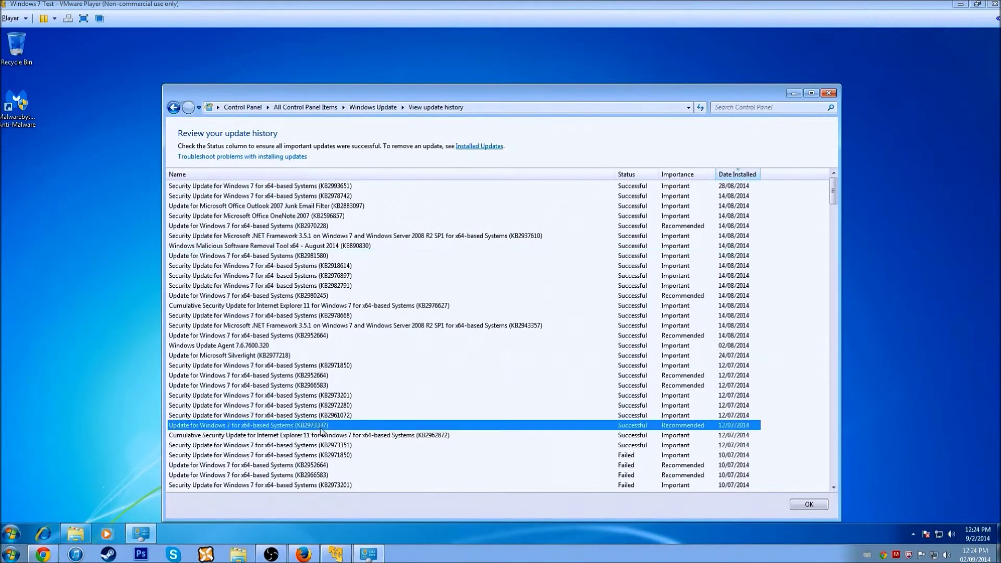
Look through the older entries of the update history and return to the most recent ones
scroll(321, 430, "down", 13)
scroll(301, 408, "down", 18)
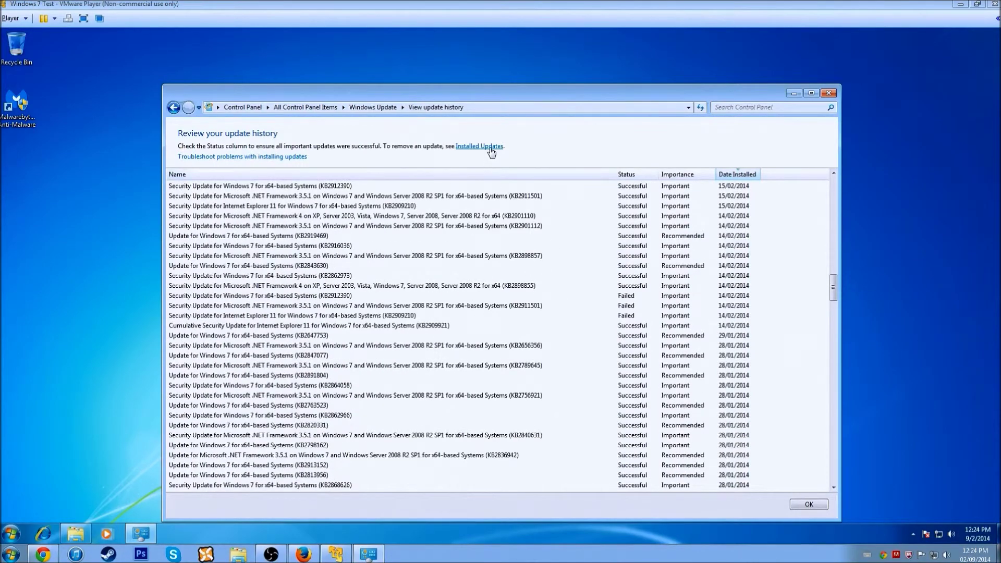
scroll(211, 386, "up", 8)
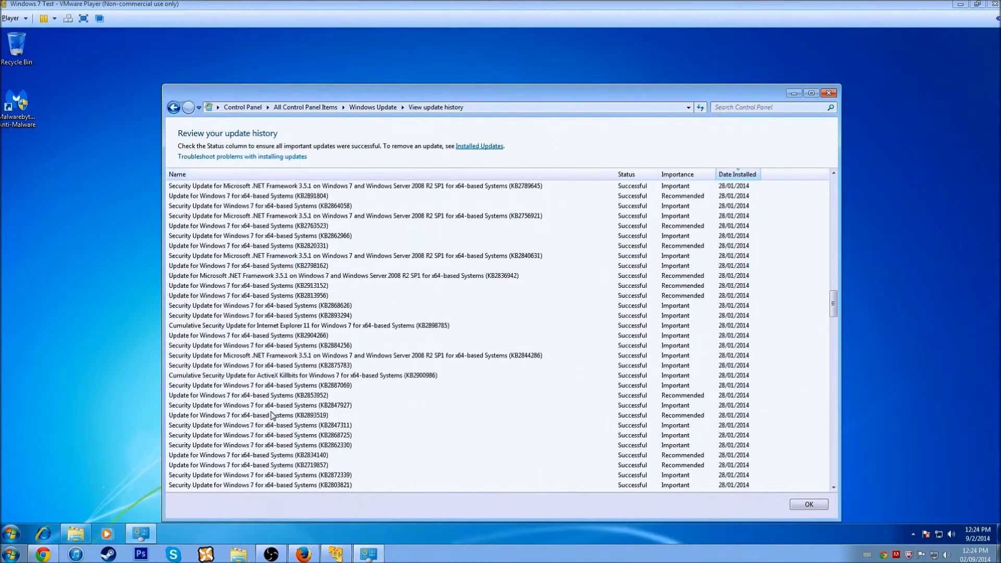
scroll(247, 410, "up", 20)
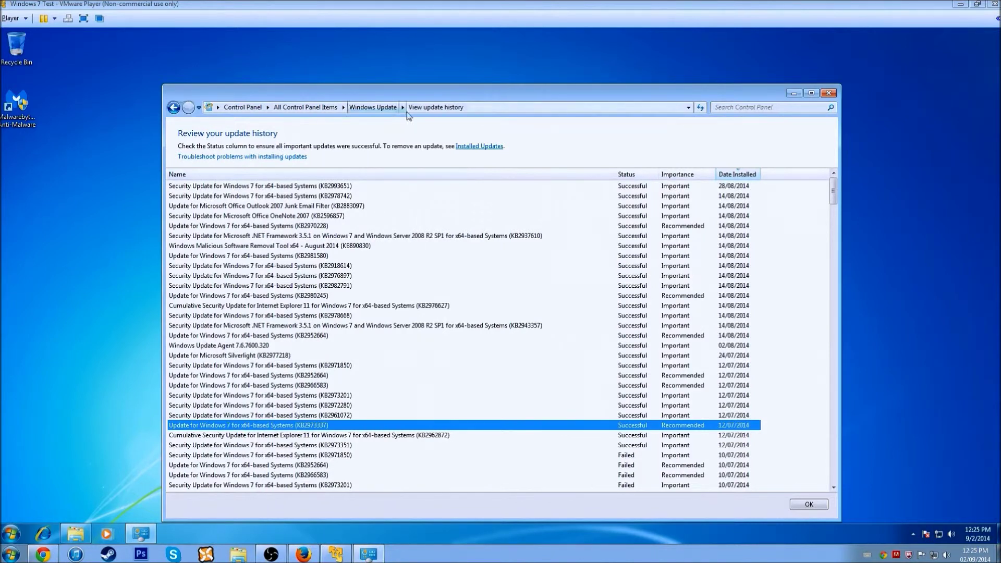
Open the installed updates and check the uninstall option for Office 2007 security updates KB2878233 and KB2760411 without removing them
left_click(473, 146)
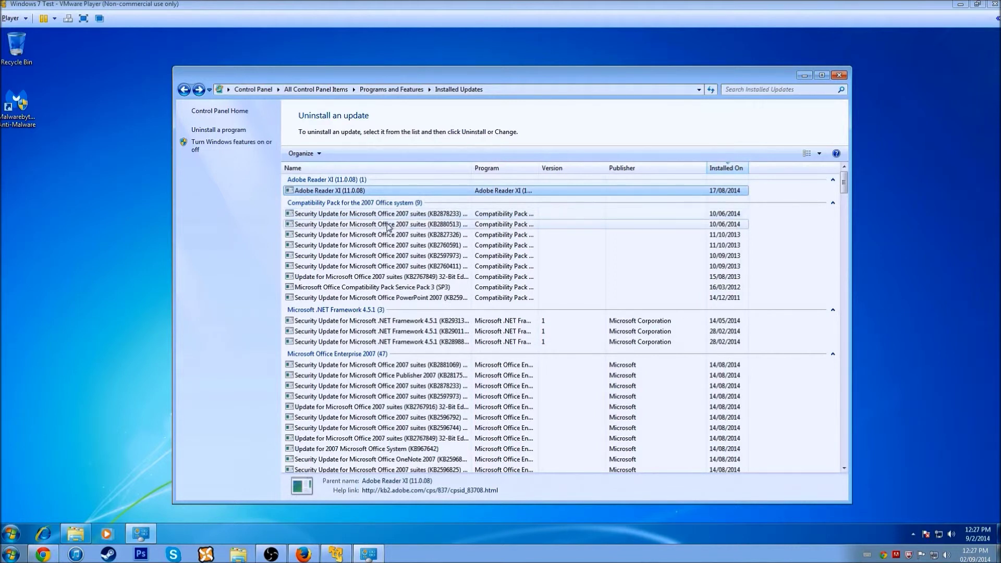
left_click(376, 215)
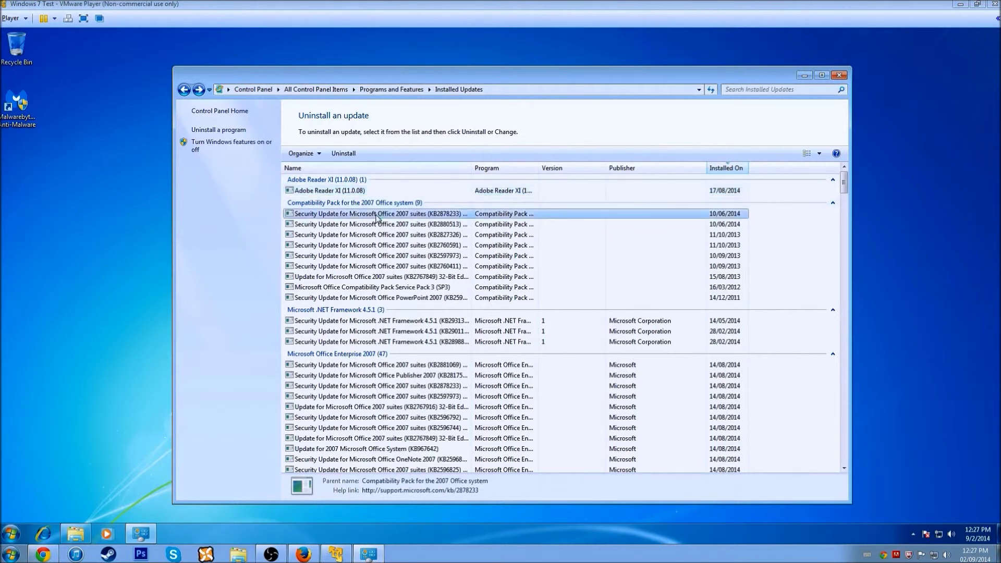
right_click(377, 217)
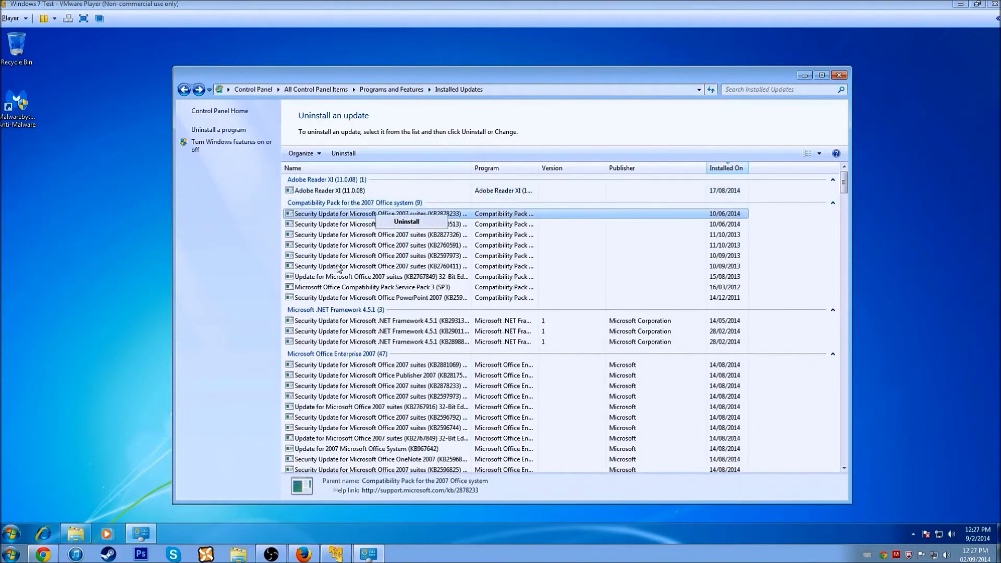
left_click(420, 266)
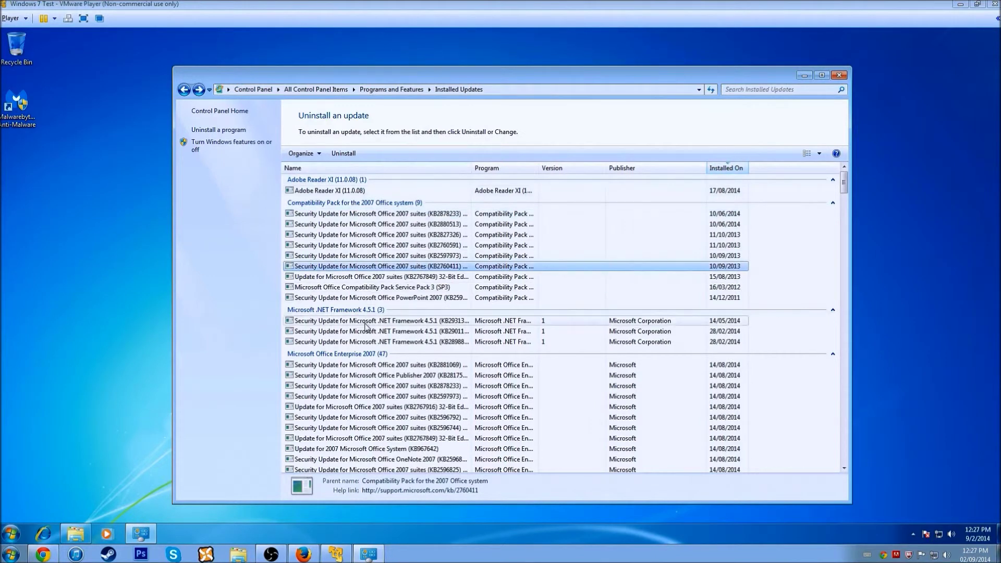
right_click(351, 269)
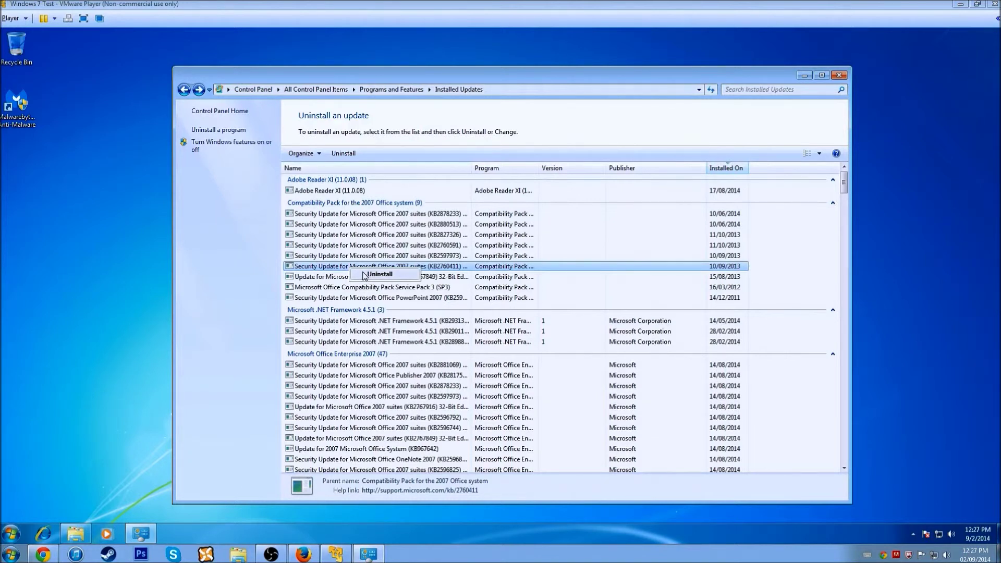
left_click(249, 312)
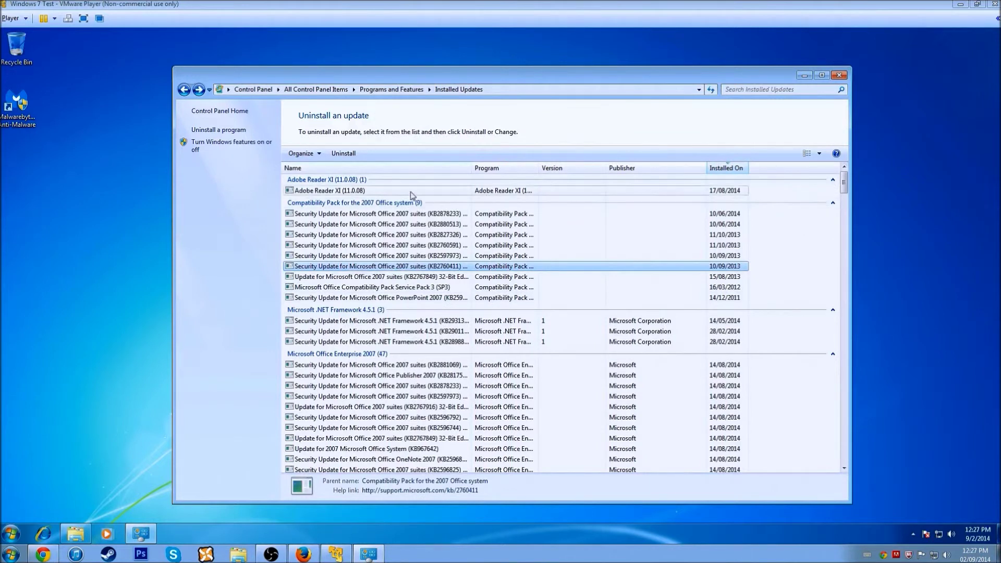
Compare the actions available for Adobe Reader XI (11.0.08) and the Office 2007 security updates KB2597973
left_click(361, 192)
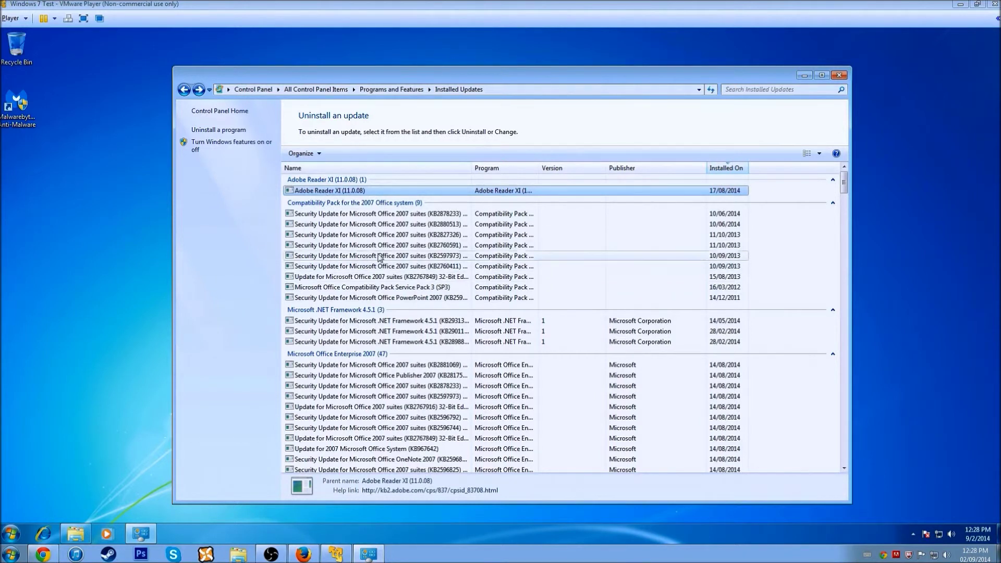
left_click(328, 255)
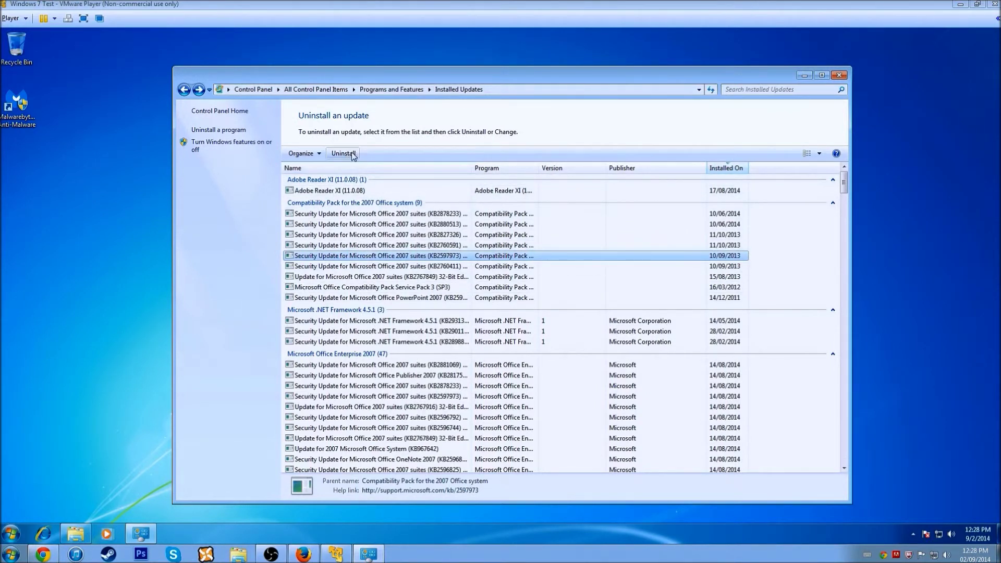
left_click(412, 396)
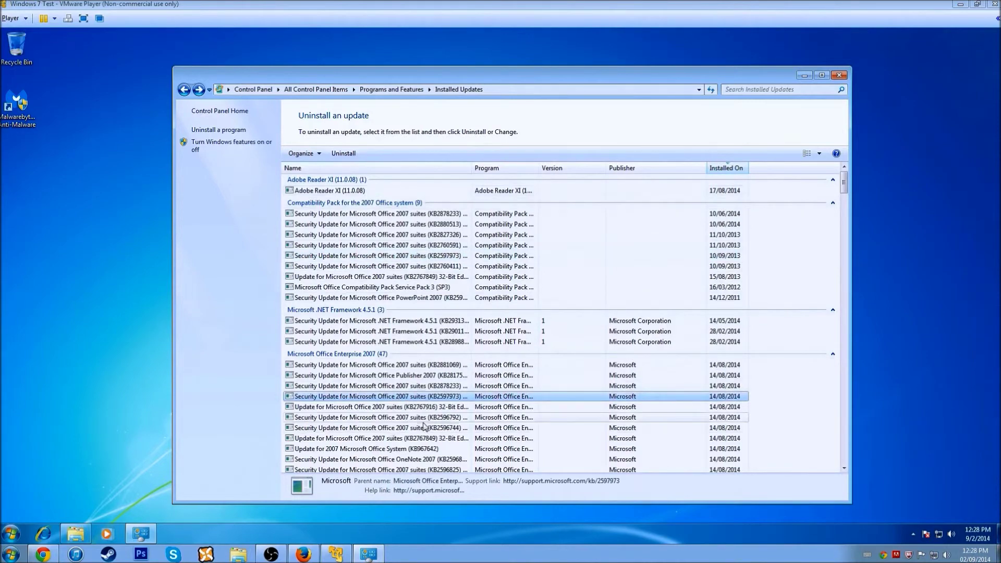
Review the full list of installed updates, including the Visual C++ 2010 x64 Redistributable entry, and close the window
scroll(417, 375, "down", 20)
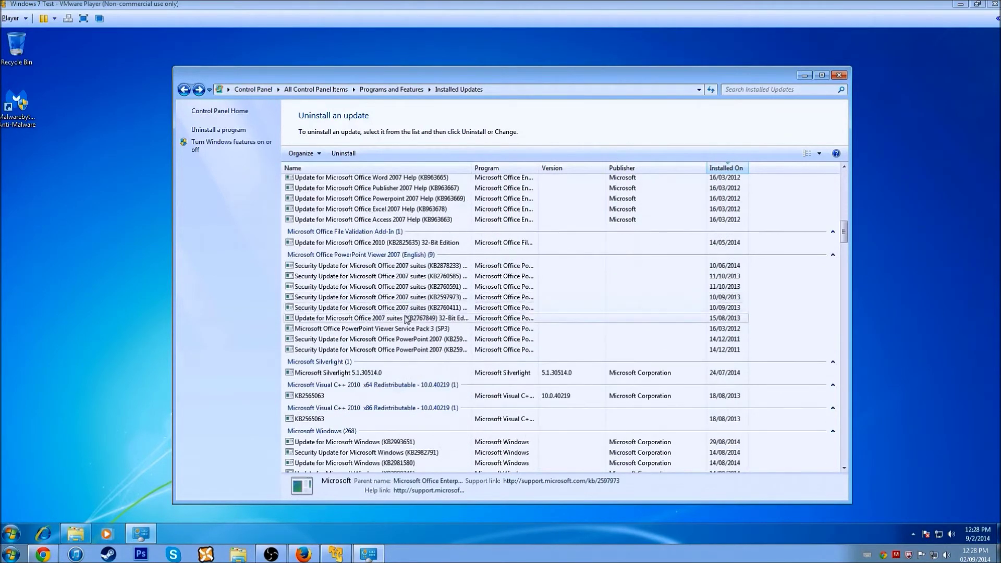
left_click(336, 396)
scroll(366, 438, "down", 6)
scroll(365, 417, "down", 20)
scroll(354, 372, "down", 20)
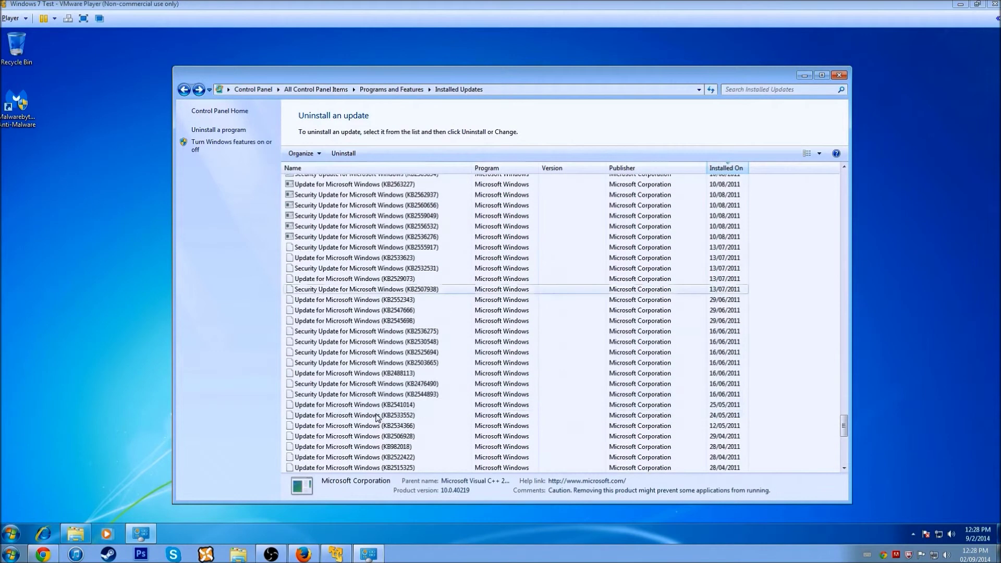
scroll(378, 417, "down", 10)
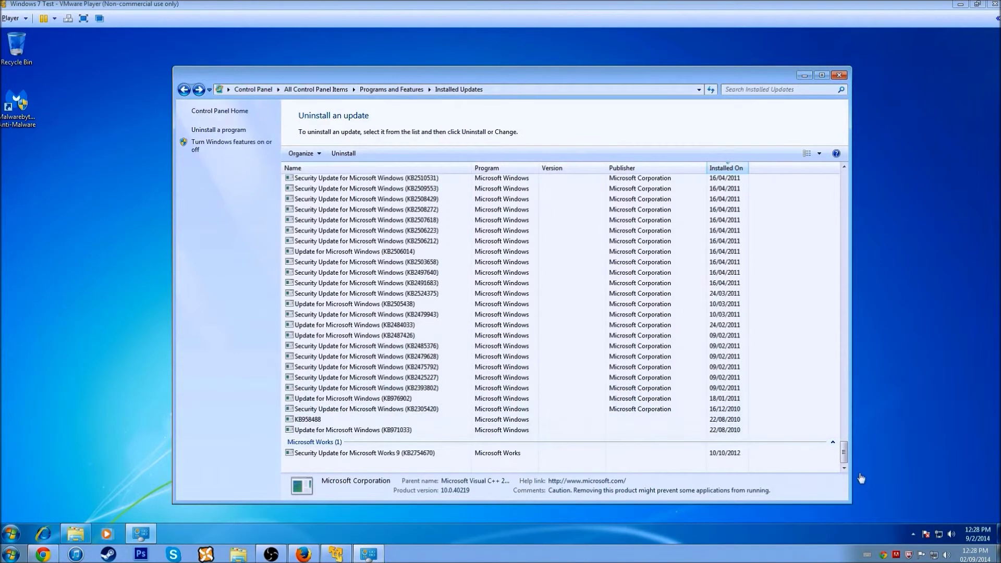
left_click_drag(844, 452, 869, 180)
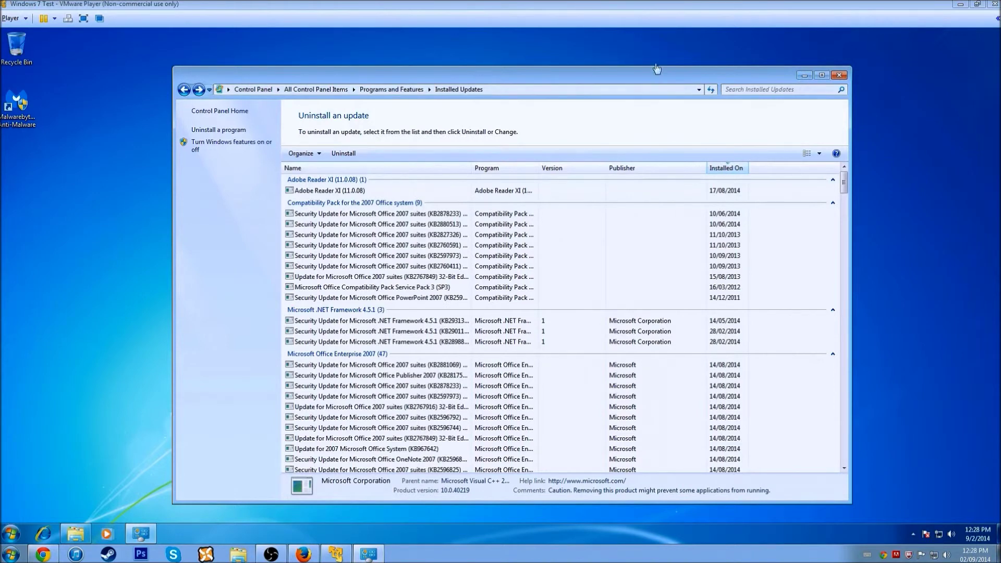
left_click(839, 75)
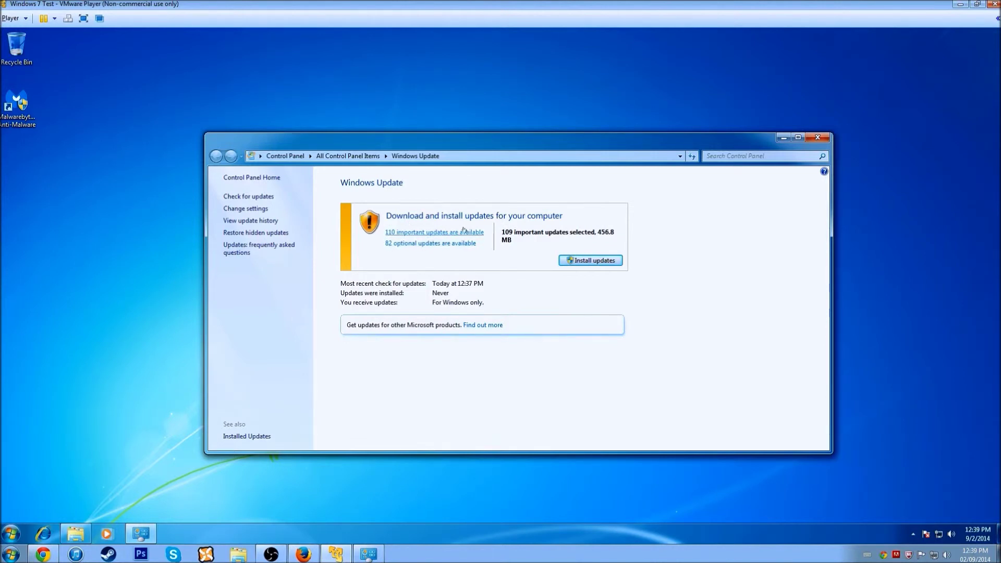
Open the virtual machine's list of important updates and view the details of Windows 7 Service Pack 1 (KB976932)
left_click(434, 233)
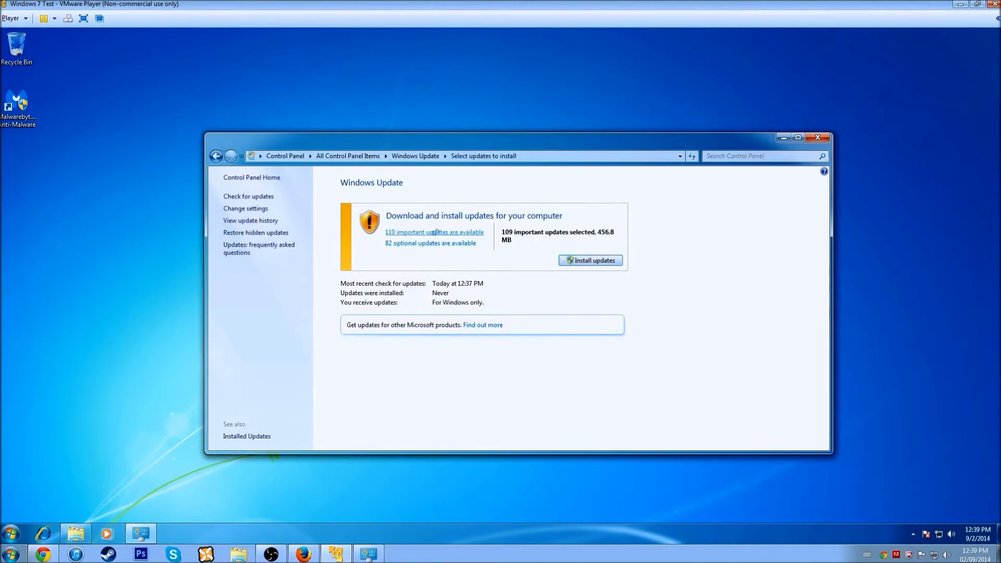
mouse_move(656, 226)
left_mouse_down()
mouse_move(658, 410)
mouse_move(645, 221)
left_mouse_up()
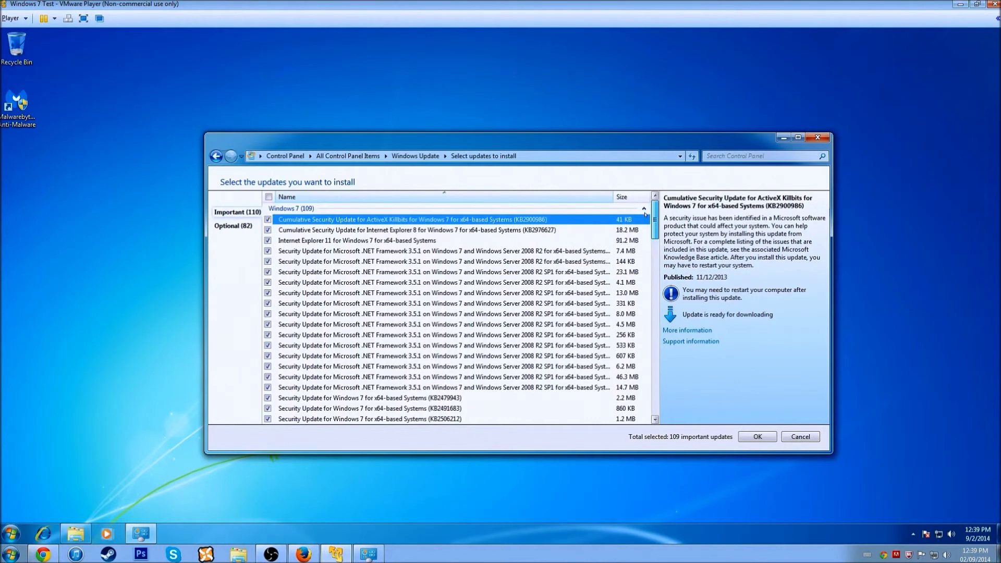
left_click_drag(646, 216, 674, 399)
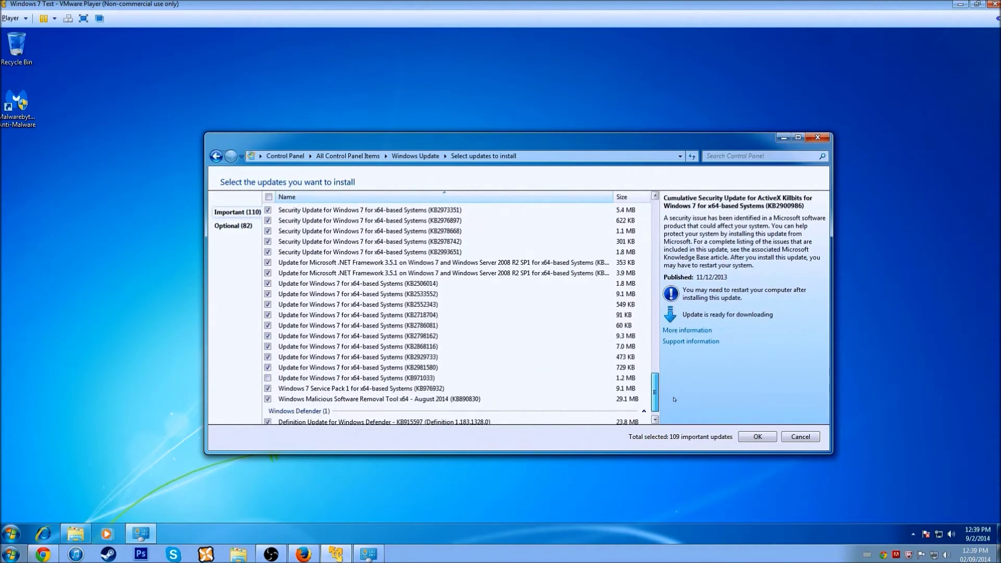
left_click(362, 388)
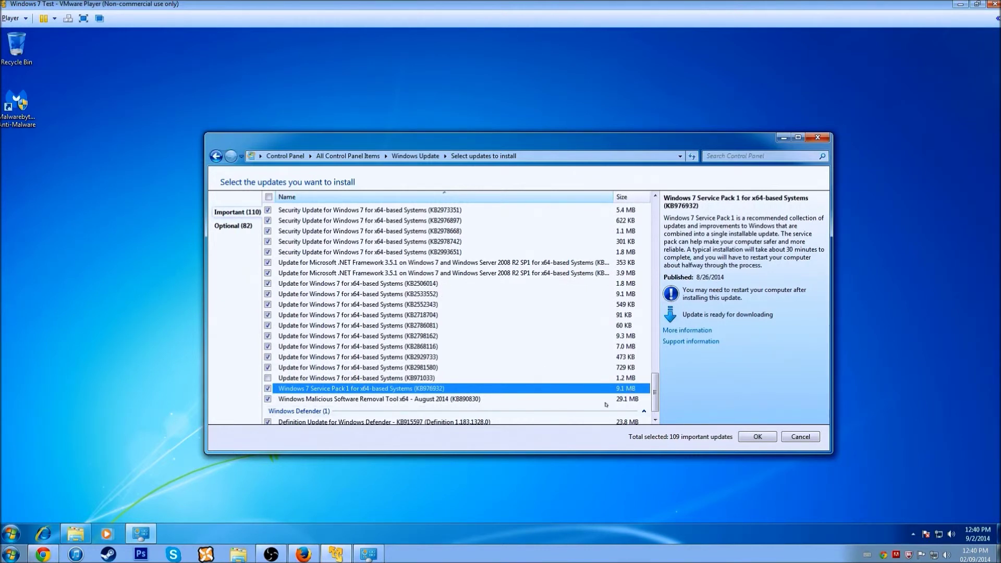
Review the remaining important updates and include the unselected Windows 7 update KB971033 in the installation
left_click_drag(654, 390, 341, 292)
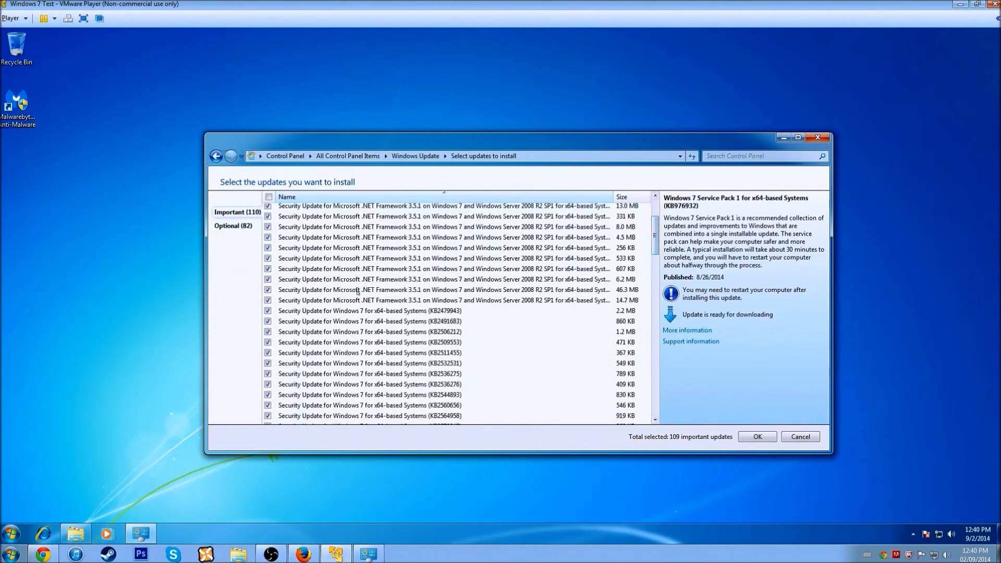
scroll(487, 359, "down", 15)
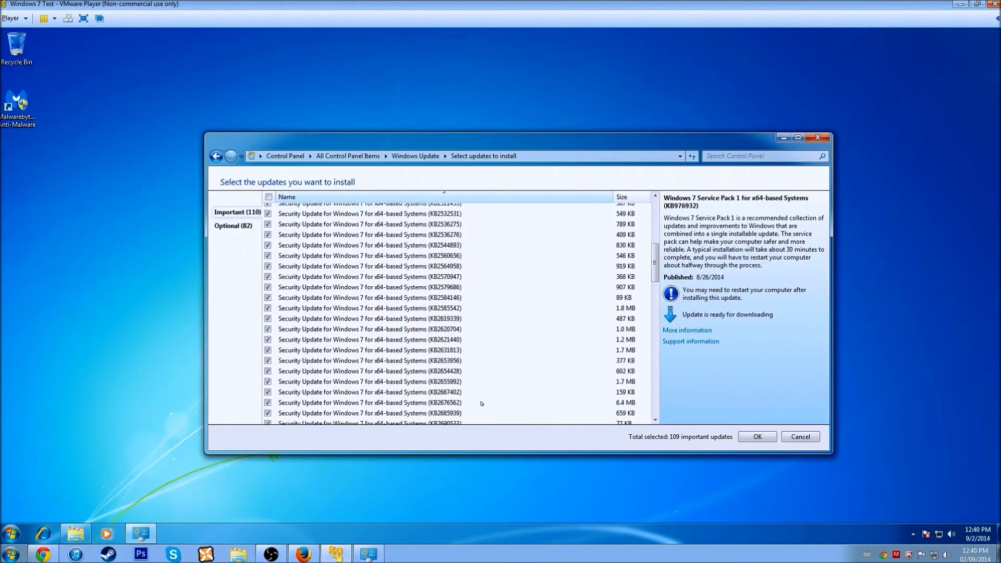
scroll(475, 392, "down", 10)
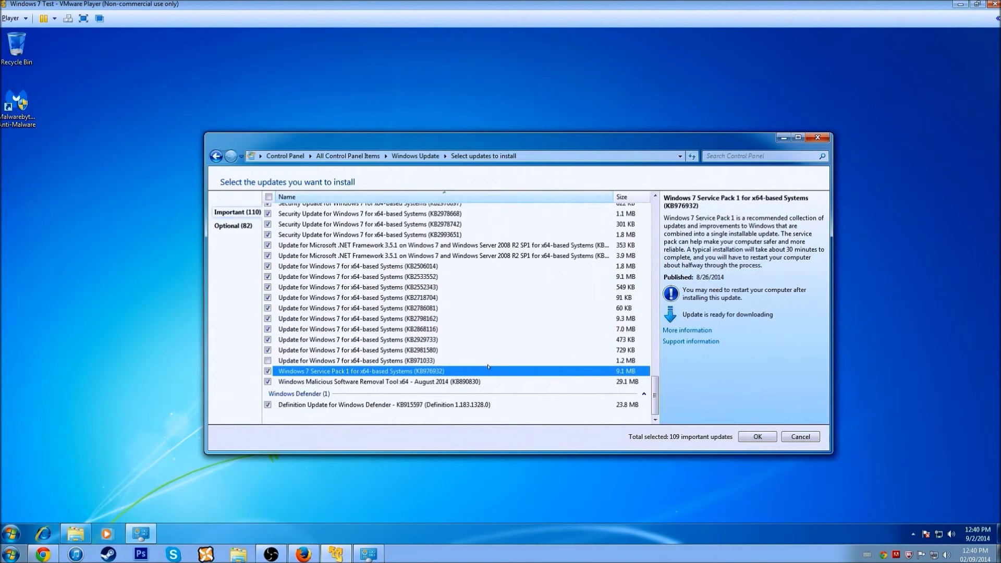
left_click(268, 361)
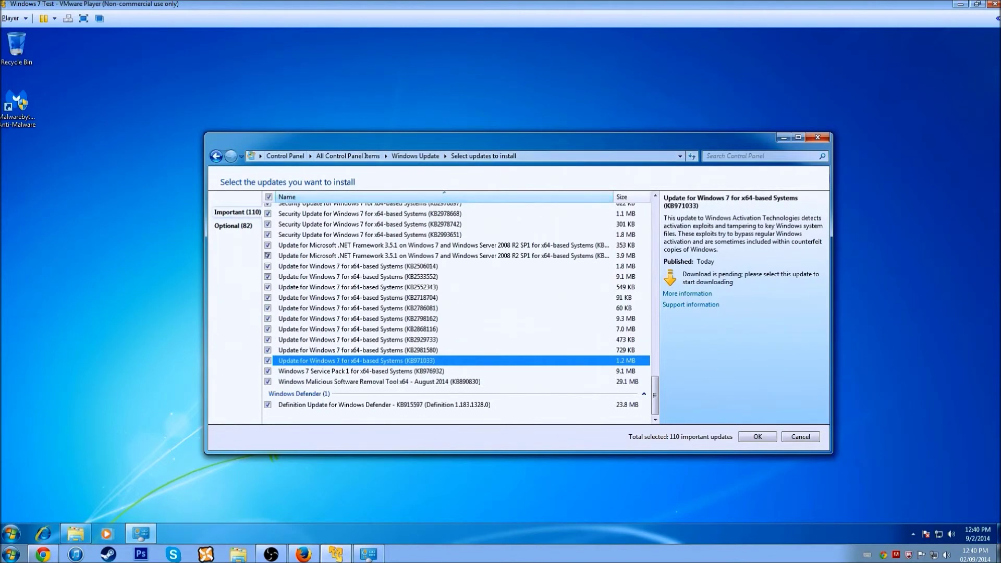
Compare the details of the optional Internet Explorer 8 Compatibility View List update (KB2598845) with the important Internet Explorer 11 update
left_click(230, 226)
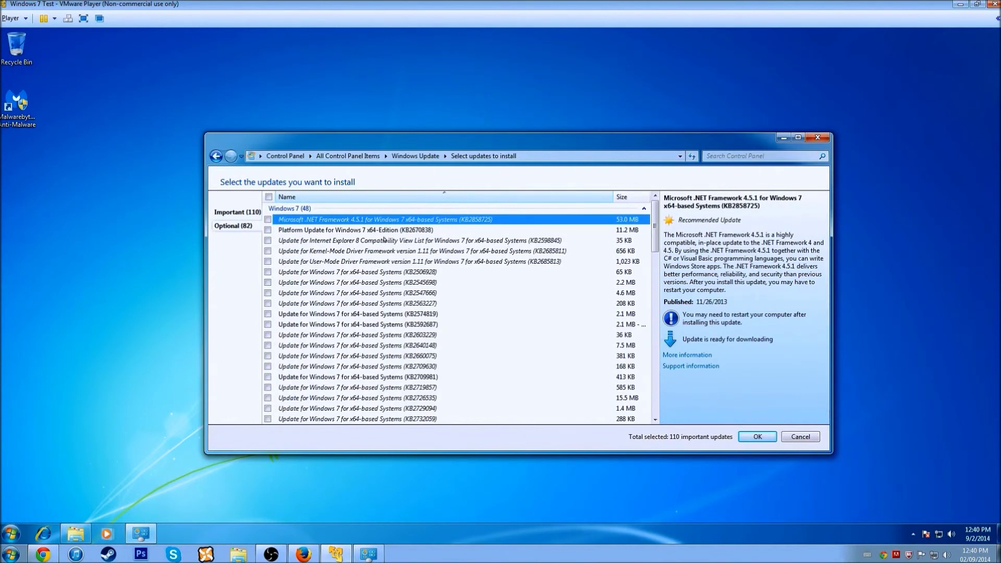
left_click(385, 239)
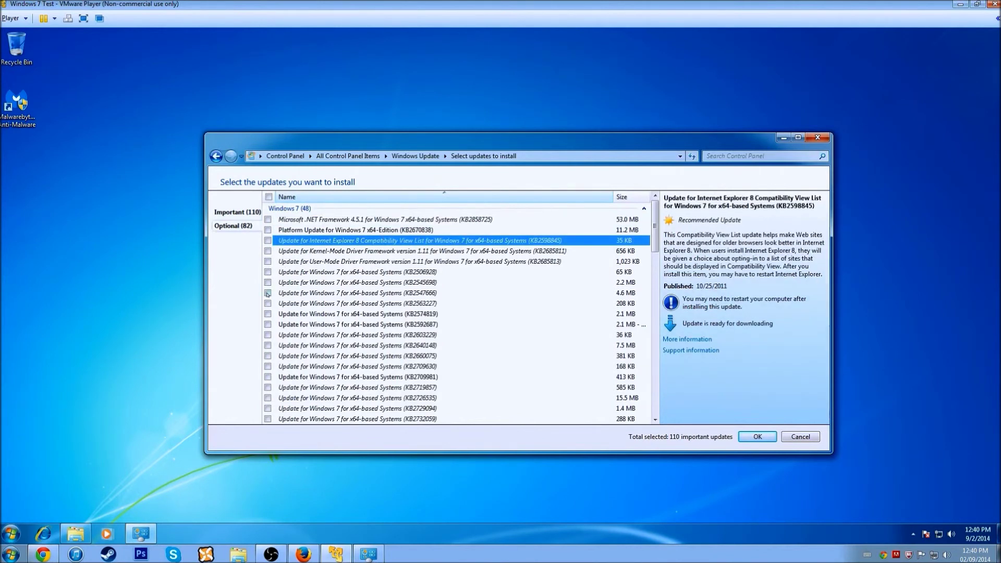
left_click(243, 212)
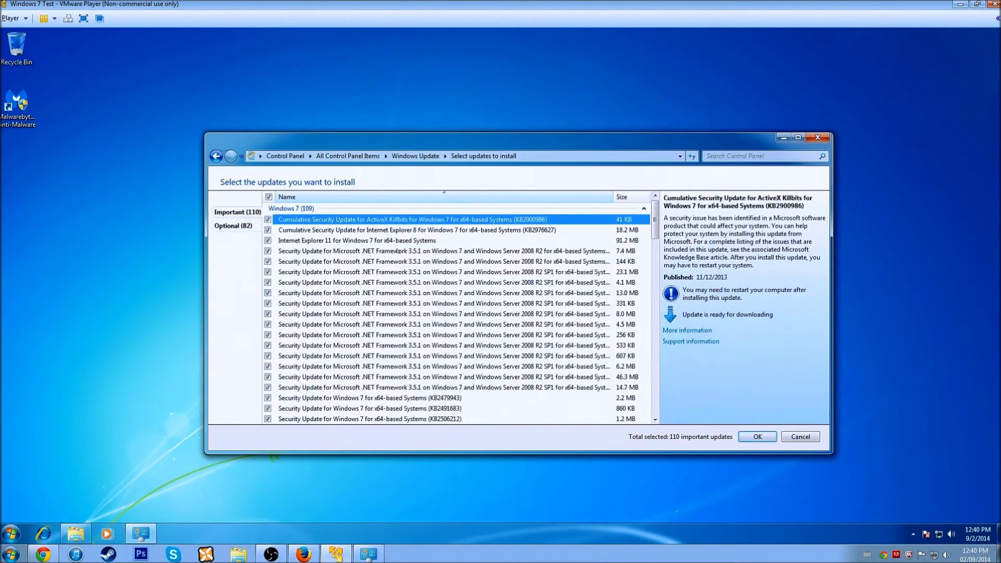
left_click(311, 241)
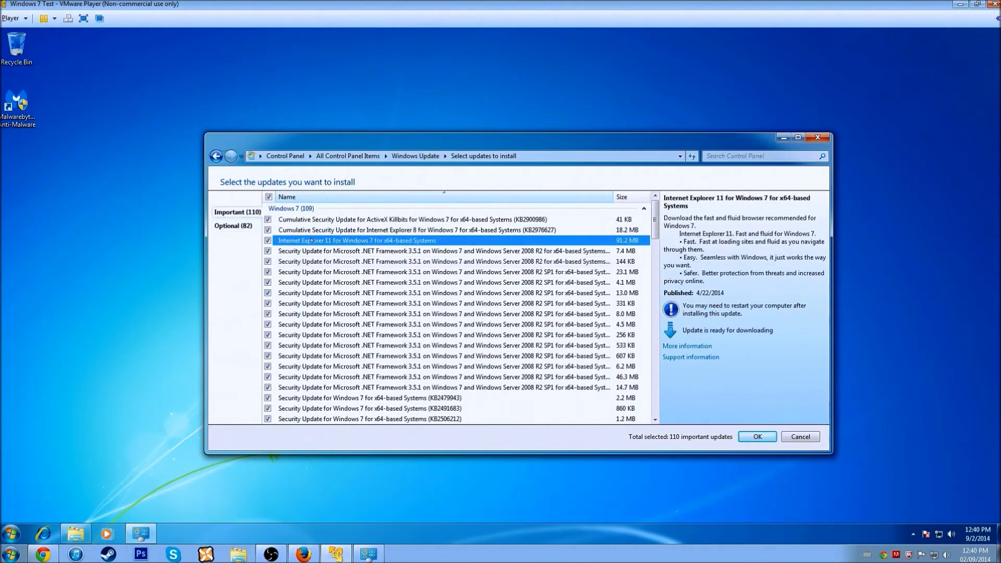
Review the list of optional updates, from the Windows 7 updates through the Windows 7 Language Packs
left_click(233, 225)
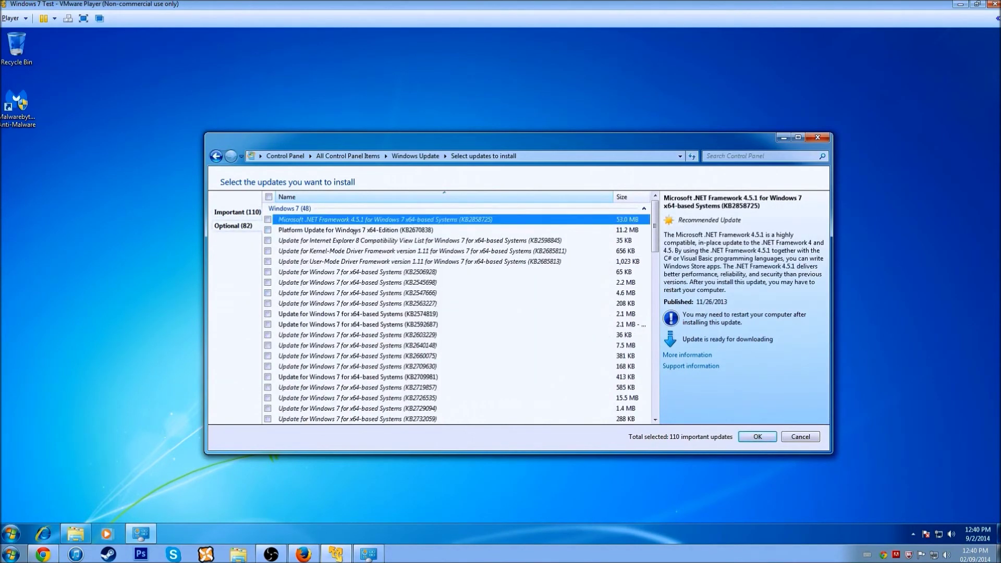
scroll(361, 347, "down", 15)
scroll(369, 345, "down", 5)
scroll(370, 336, "up", 11)
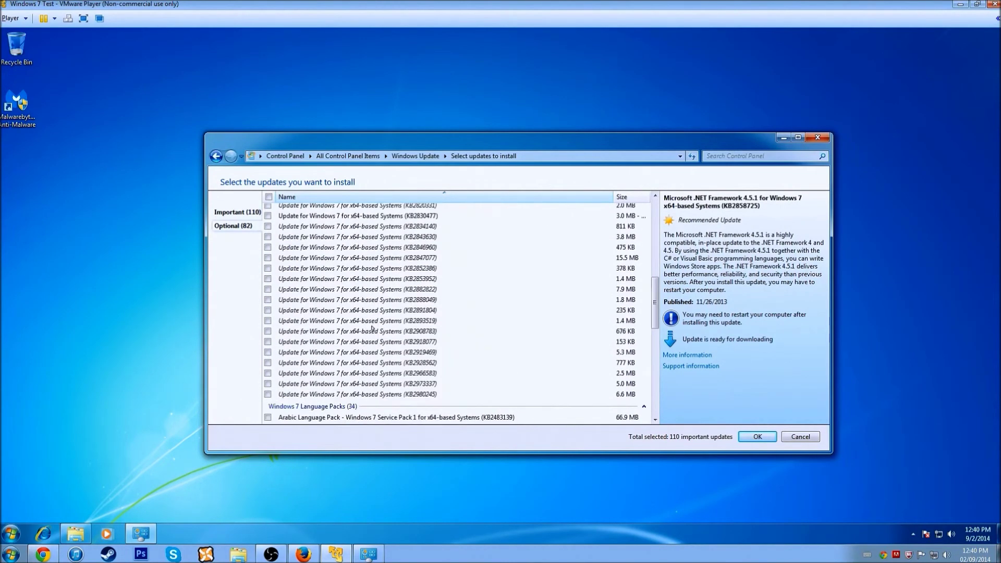
scroll(372, 329, "down", 11)
scroll(308, 364, "up", 9)
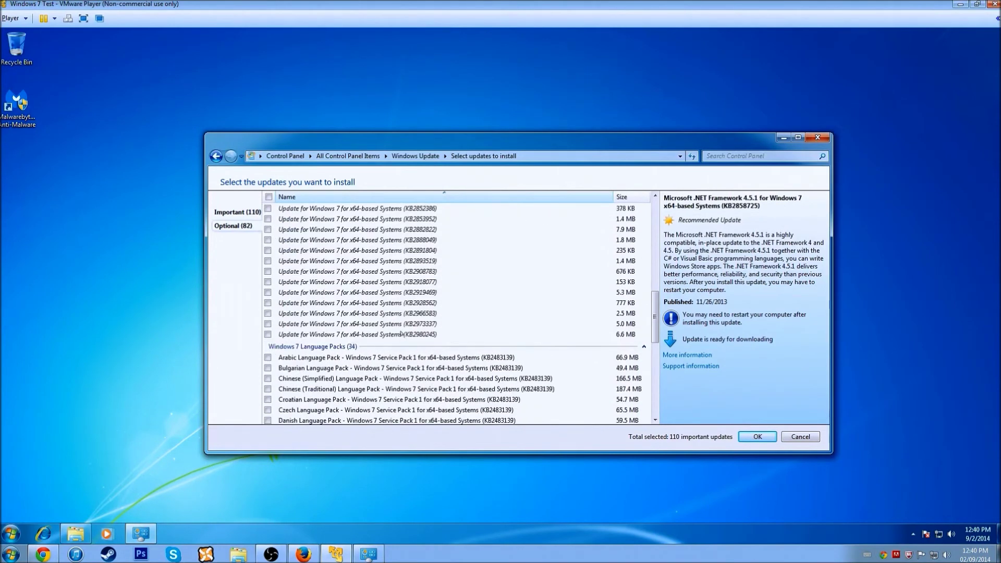
scroll(403, 329, "up", 12)
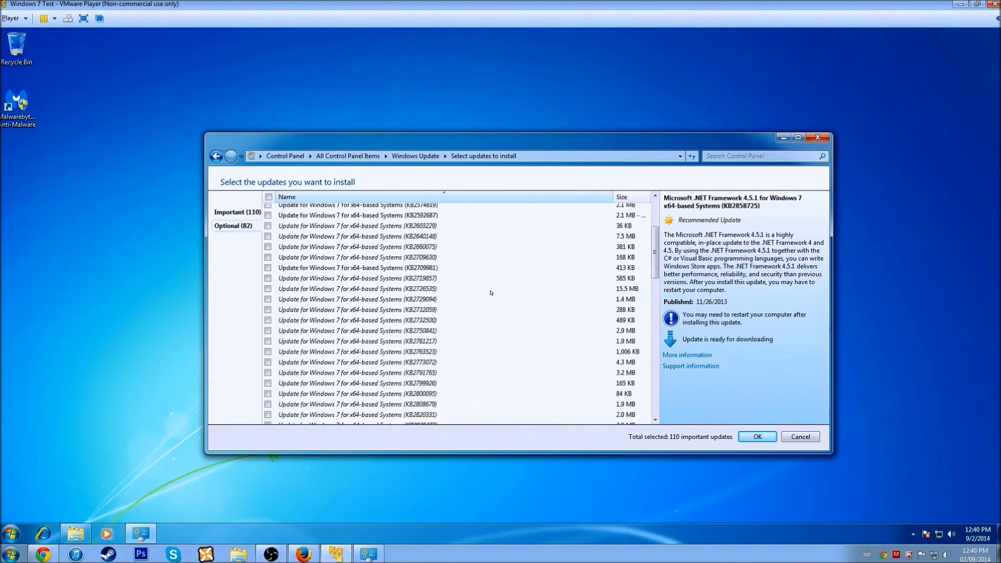
Widen the Name column in the important updates list, view the details of .NET Framework security update KB2832414 and review the remaining entries
left_click(232, 213)
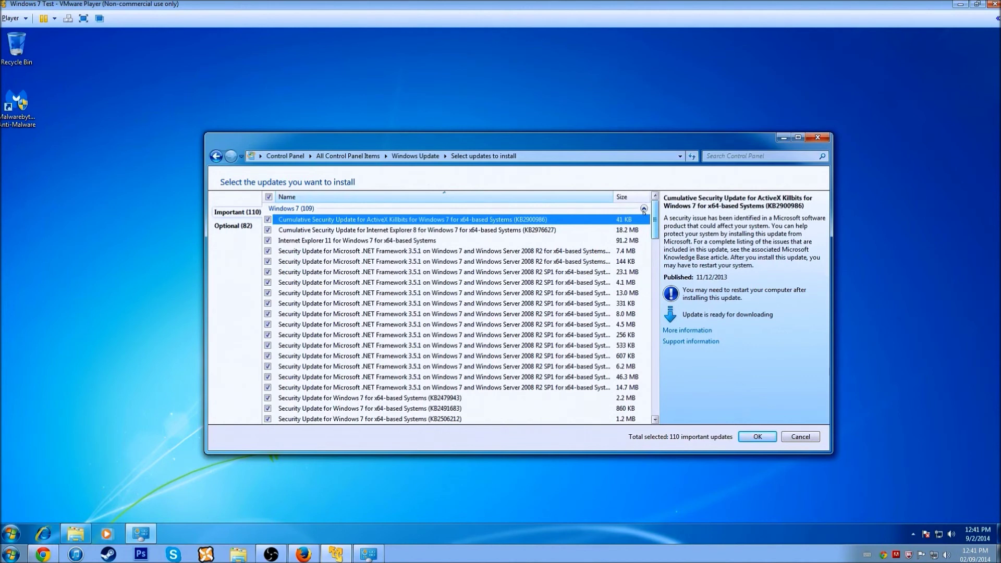
left_click_drag(613, 197, 649, 197)
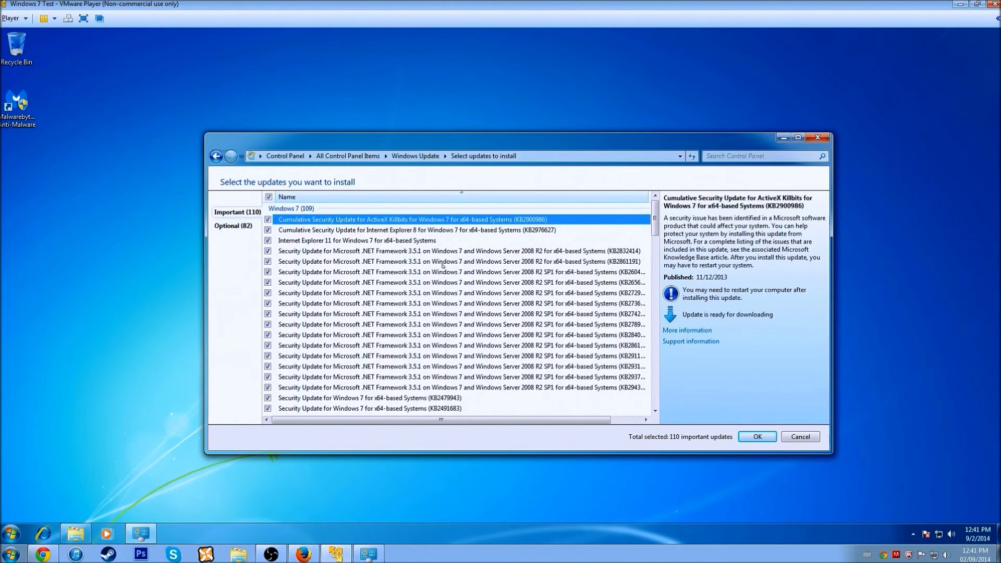
left_click(299, 252)
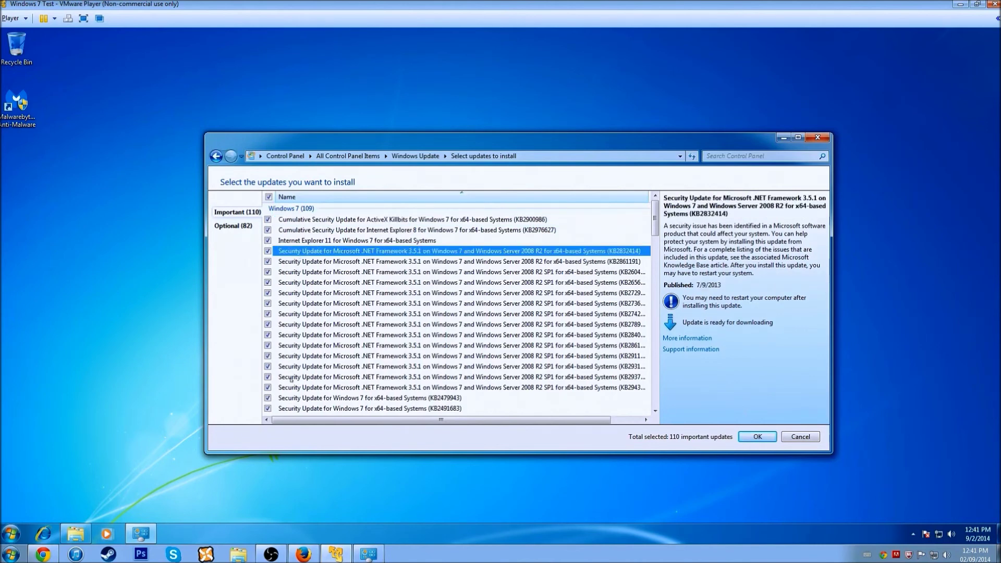
scroll(294, 409, "down", 8)
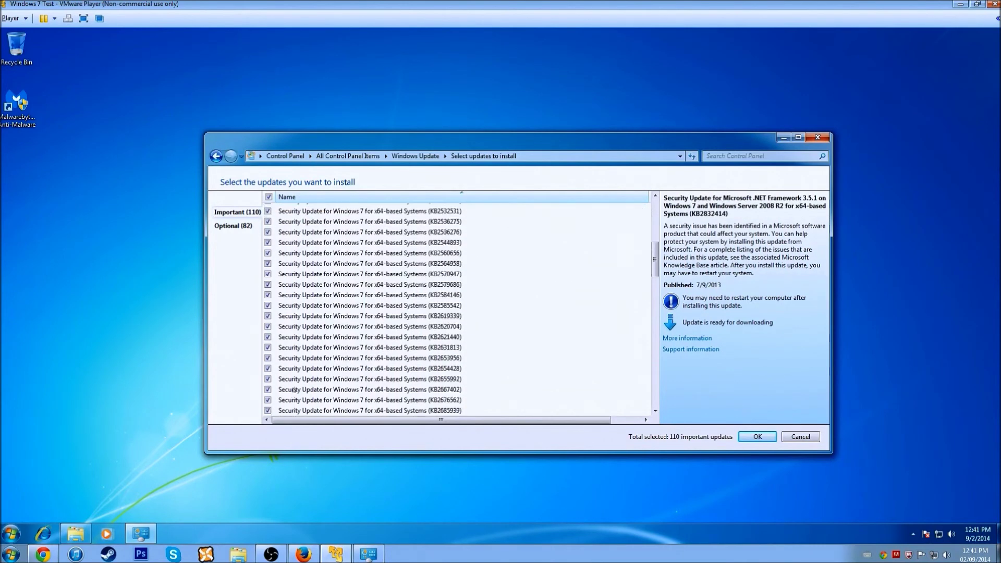
scroll(295, 390, "down", 10)
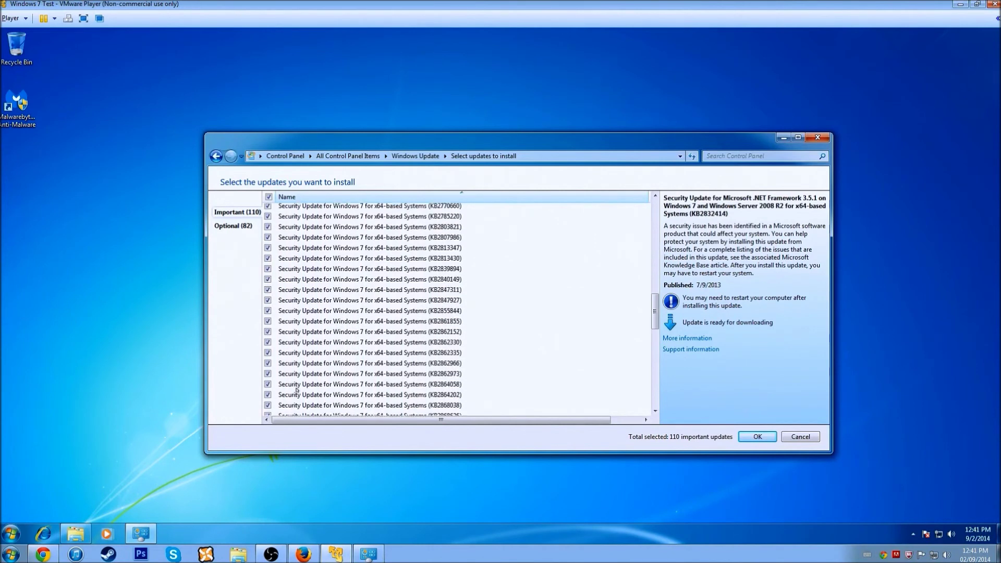
scroll(298, 390, "down", 5)
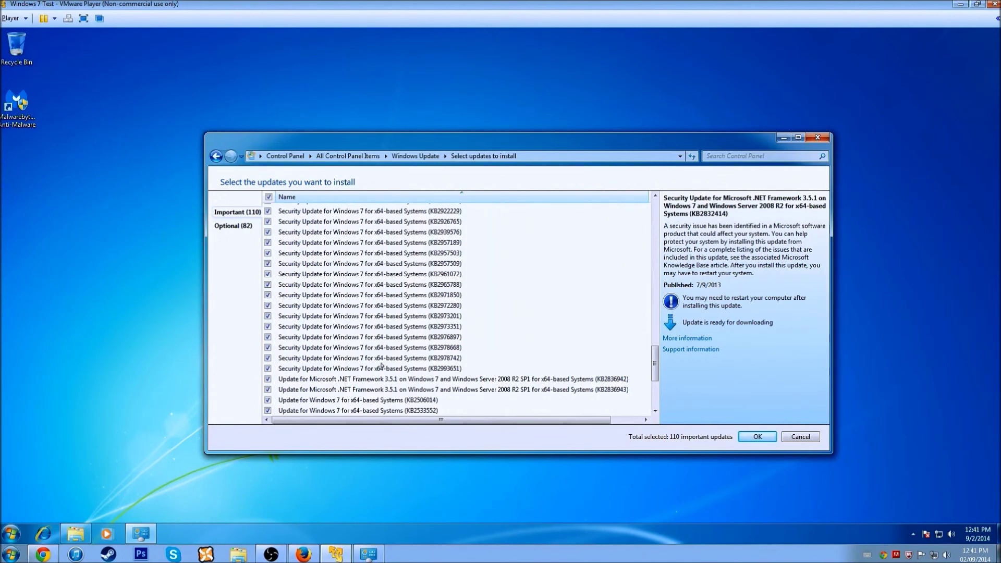
left_click_drag(655, 363, 648, 208)
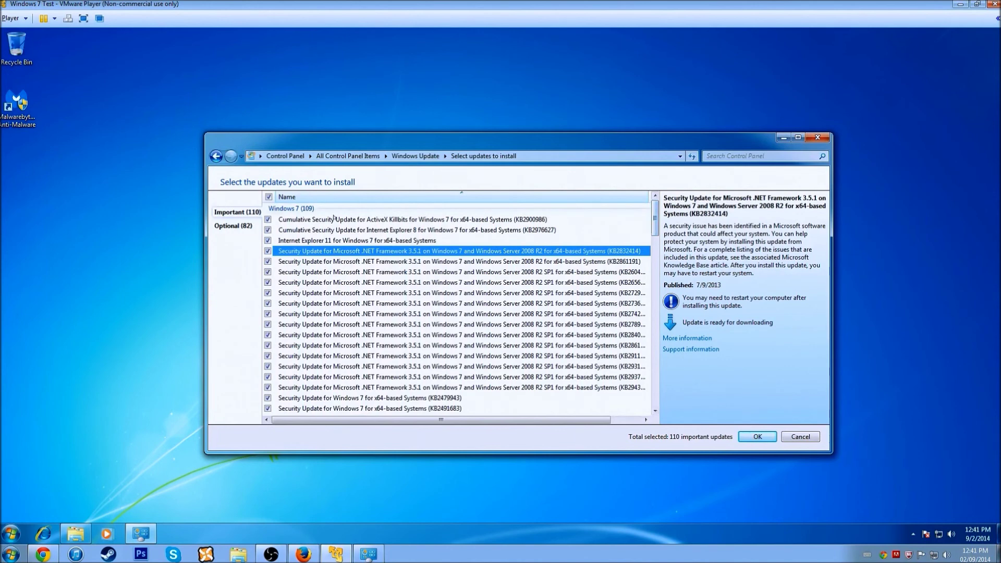
Confirm the selected important updates and start installing them, accepting the license terms for the Windows Malicious Software Removal Tool
left_click(757, 437)
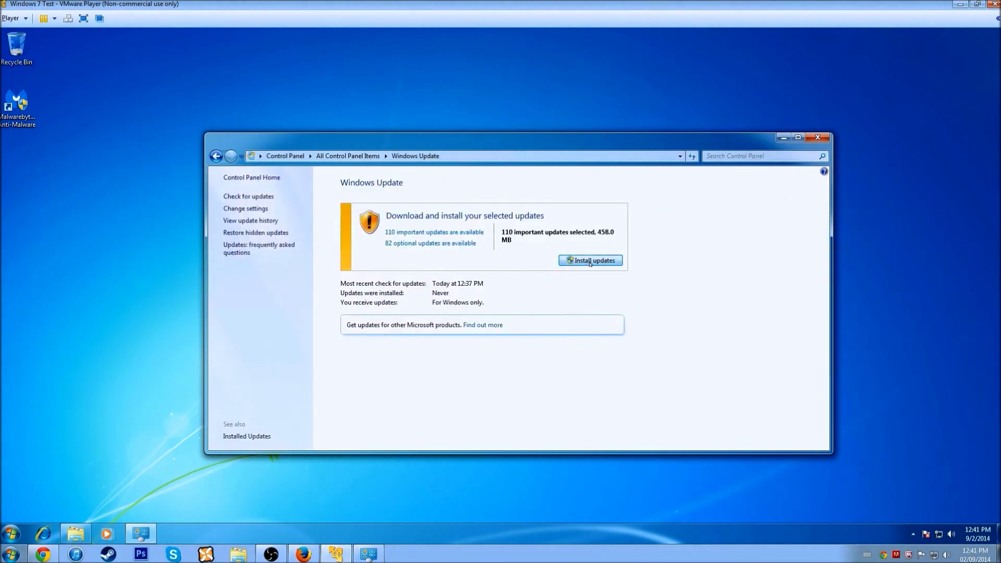
left_click(591, 261)
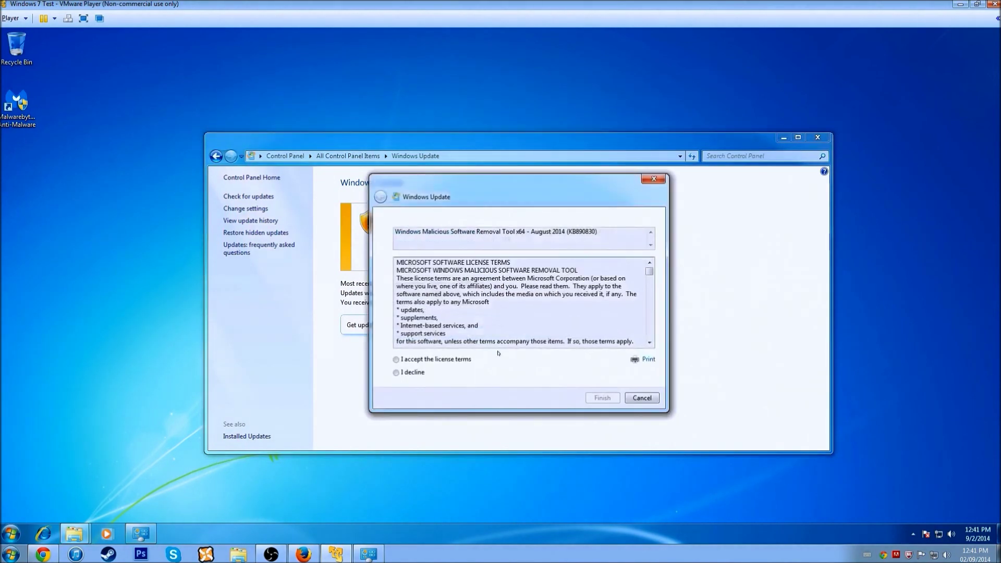
left_click(422, 361)
left_click(600, 399)
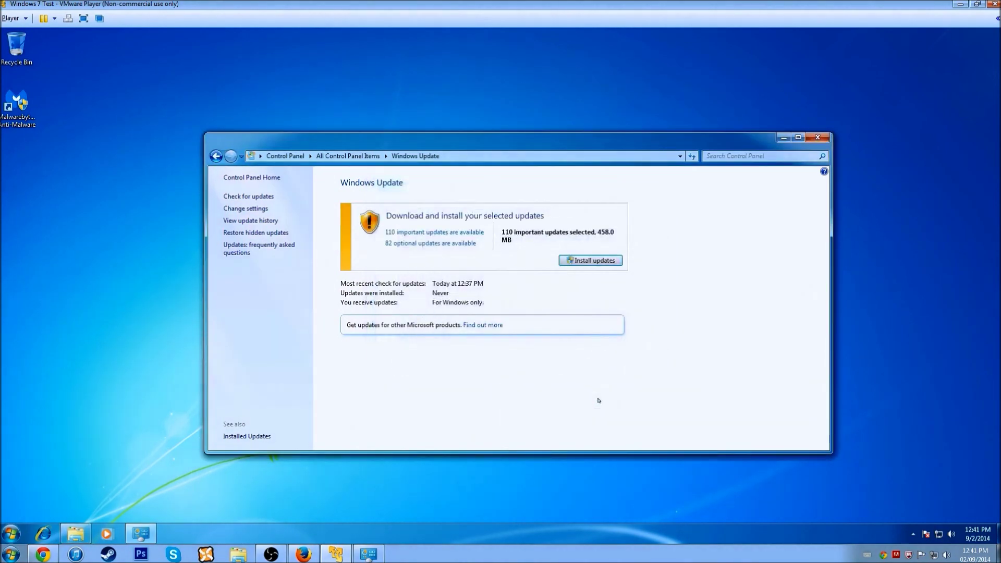